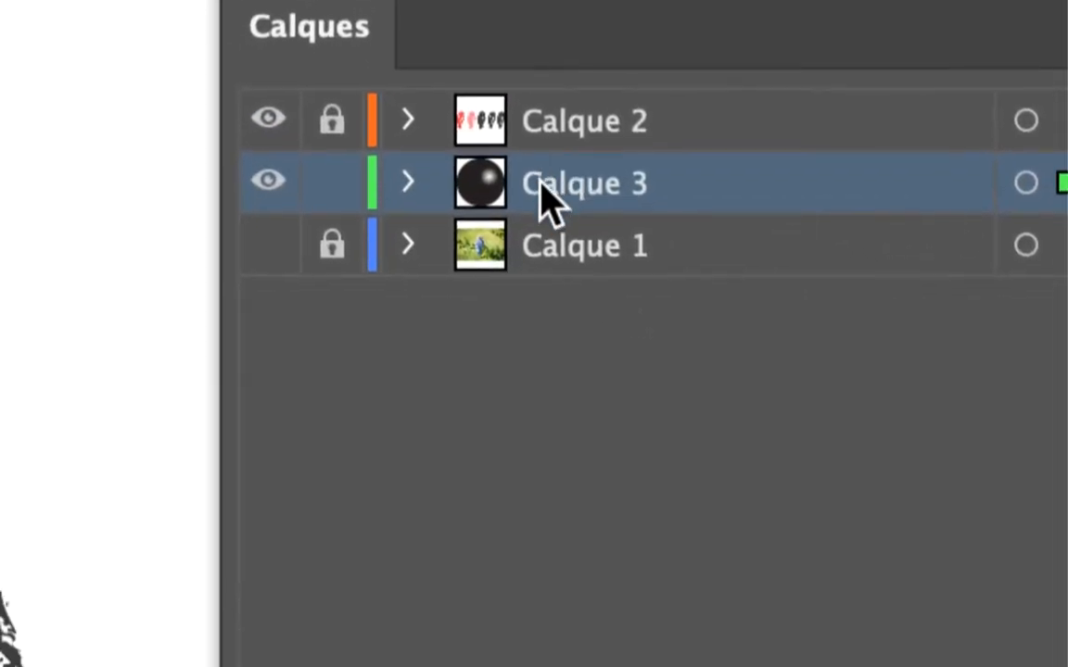
Step: Lock Calque 3 and create a new layer above Calque 2
click(420, 172)
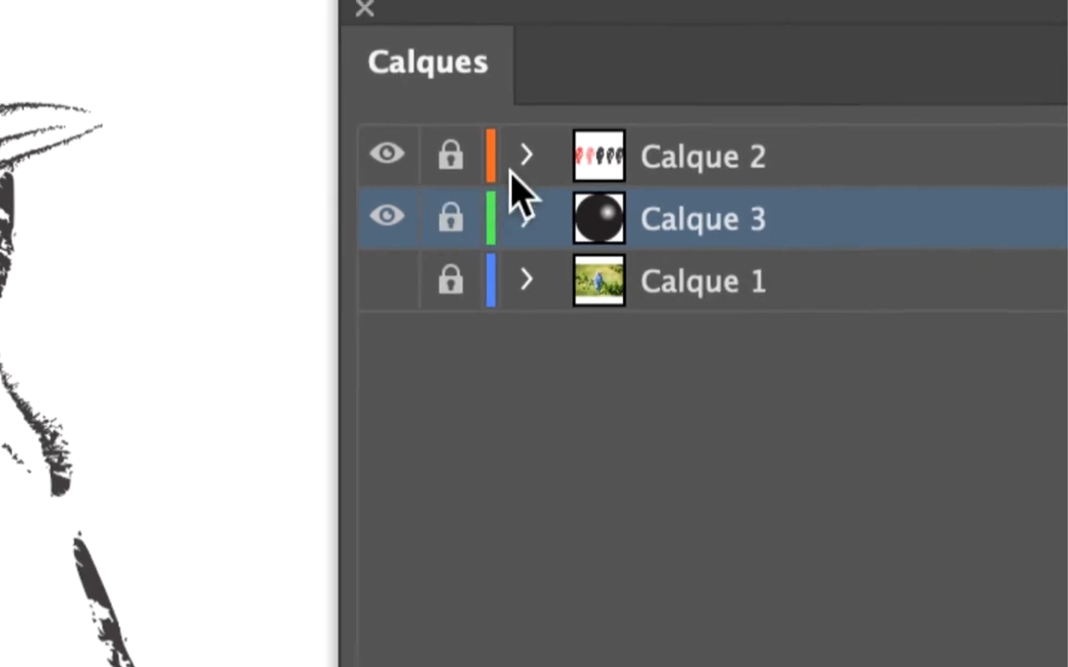
click(542, 176)
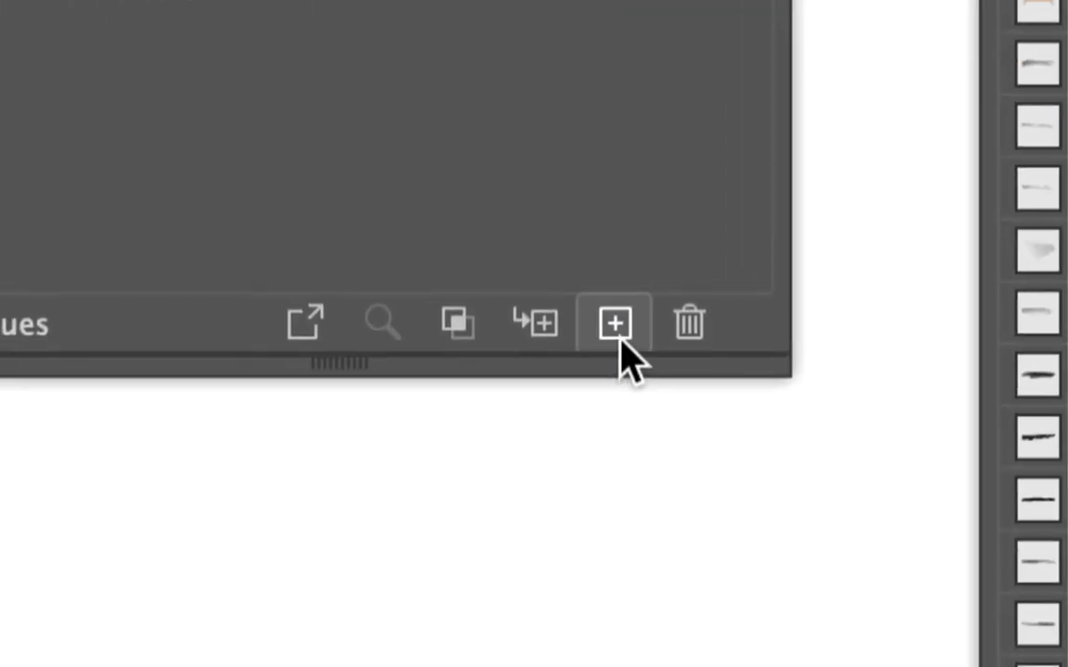
click(615, 326)
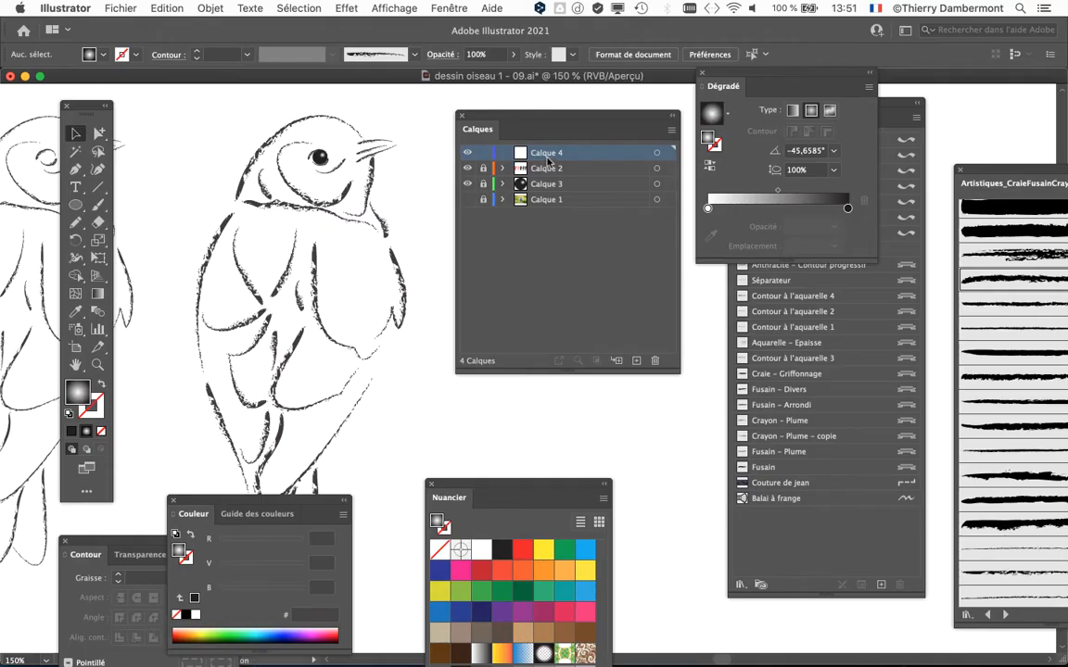
Step: Move the Calques, Nuancier and Couleur panels clear of the bird's breast
drag(501, 113, 558, 112)
scroll(353, 274, up, 2)
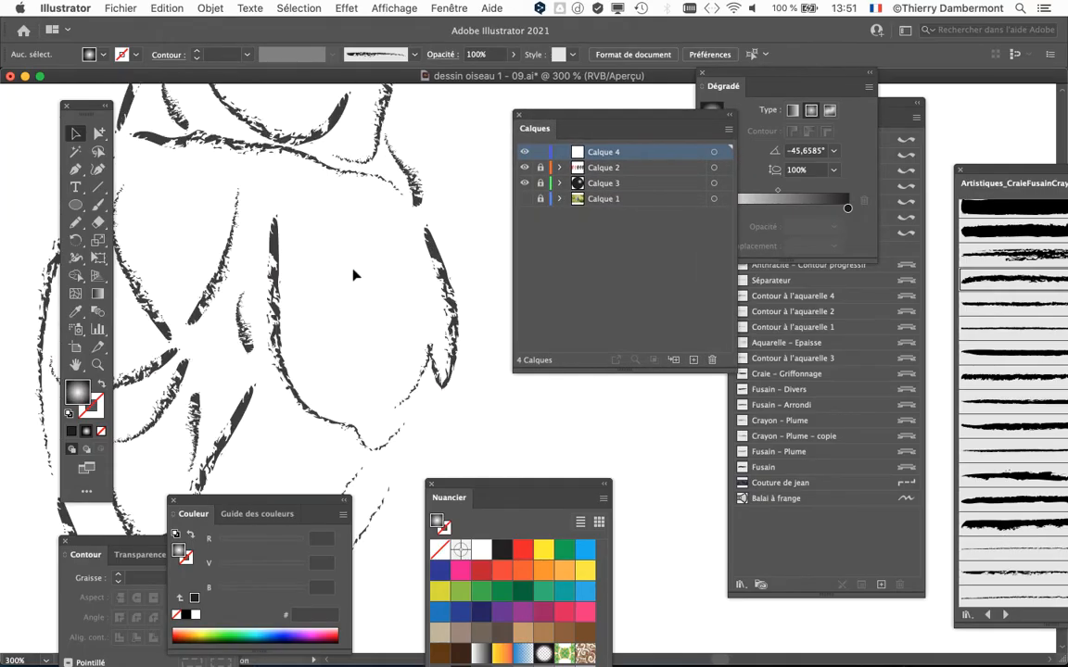
drag(481, 492, 593, 509)
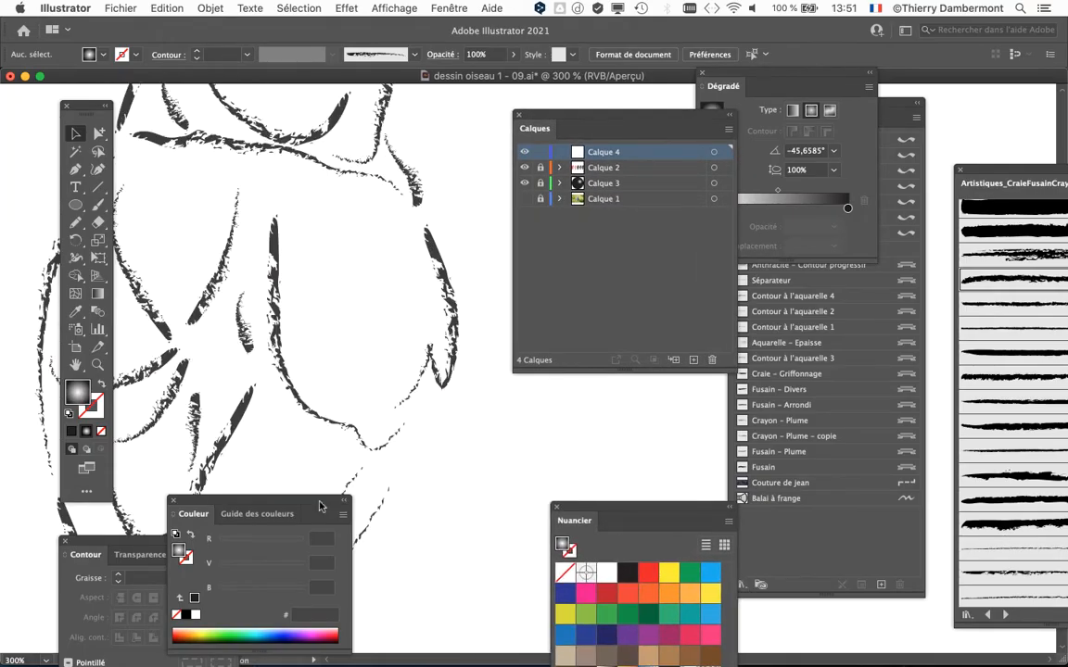
drag(319, 506, 472, 591)
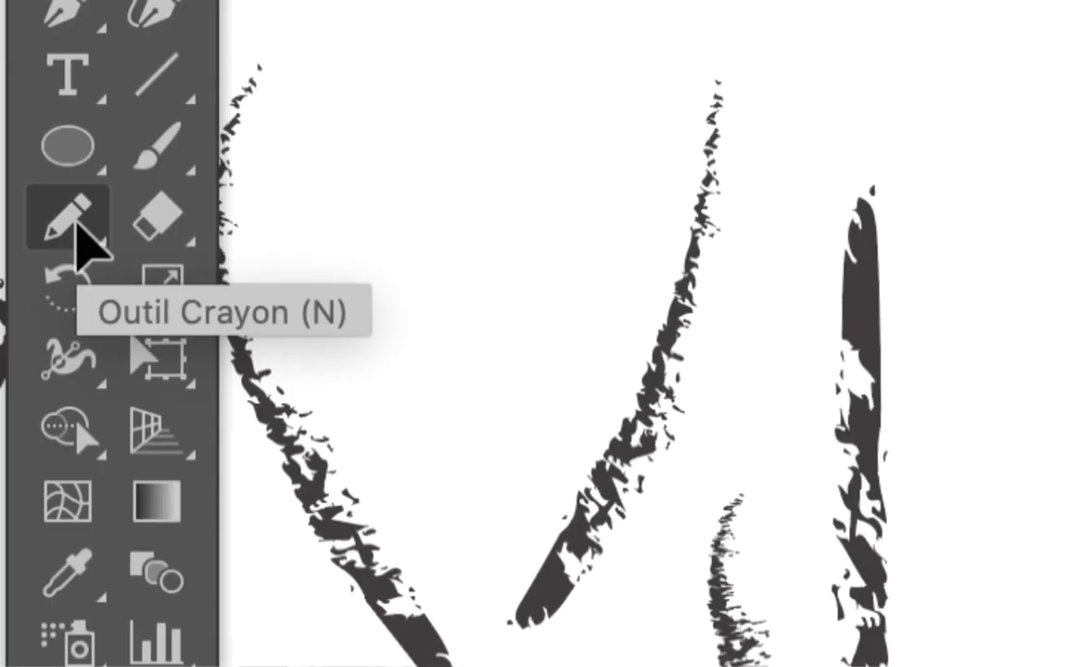
Step: Trace the bird's breast outline, including the pointed wing tip, as one closed shape with the Pencil tool on Calque 4
click(76, 222)
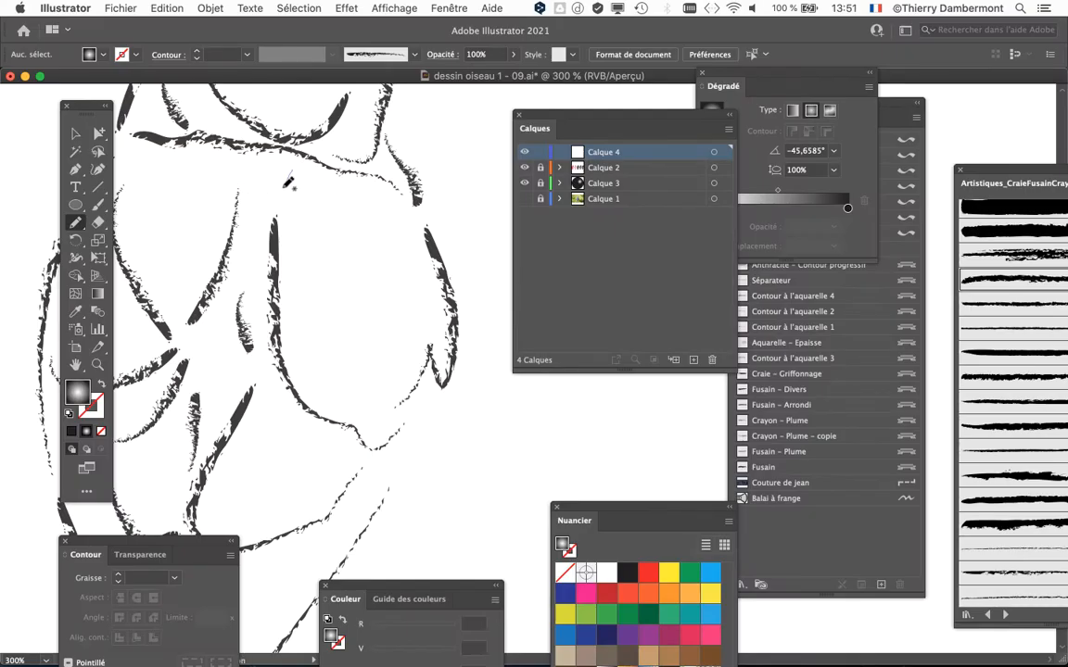
drag(281, 328, 290, 377)
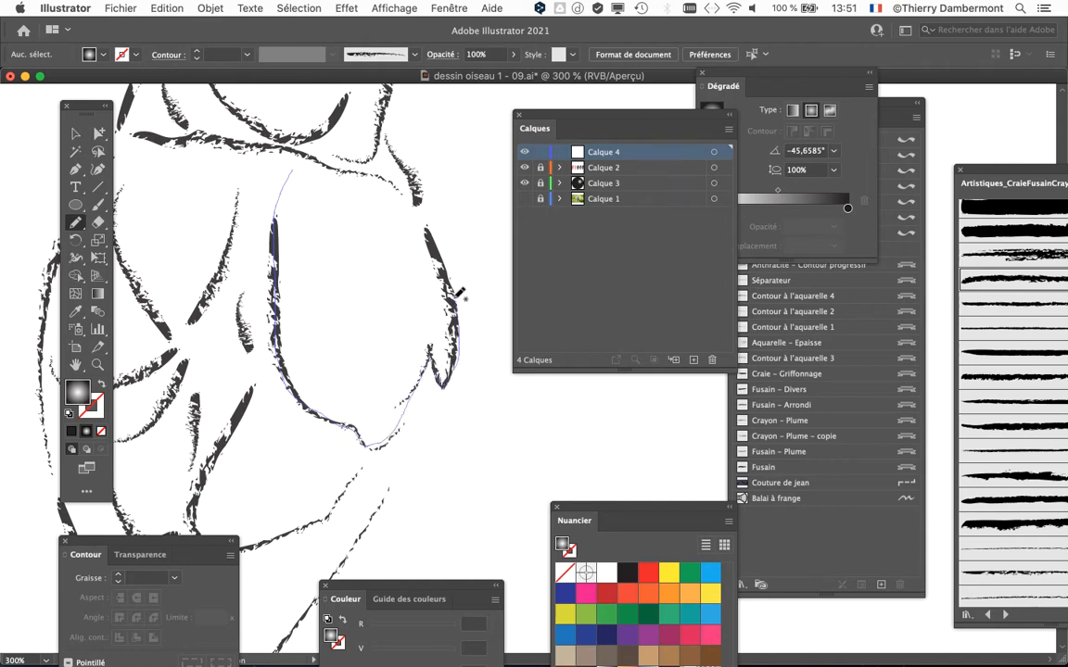
drag(439, 232, 366, 171)
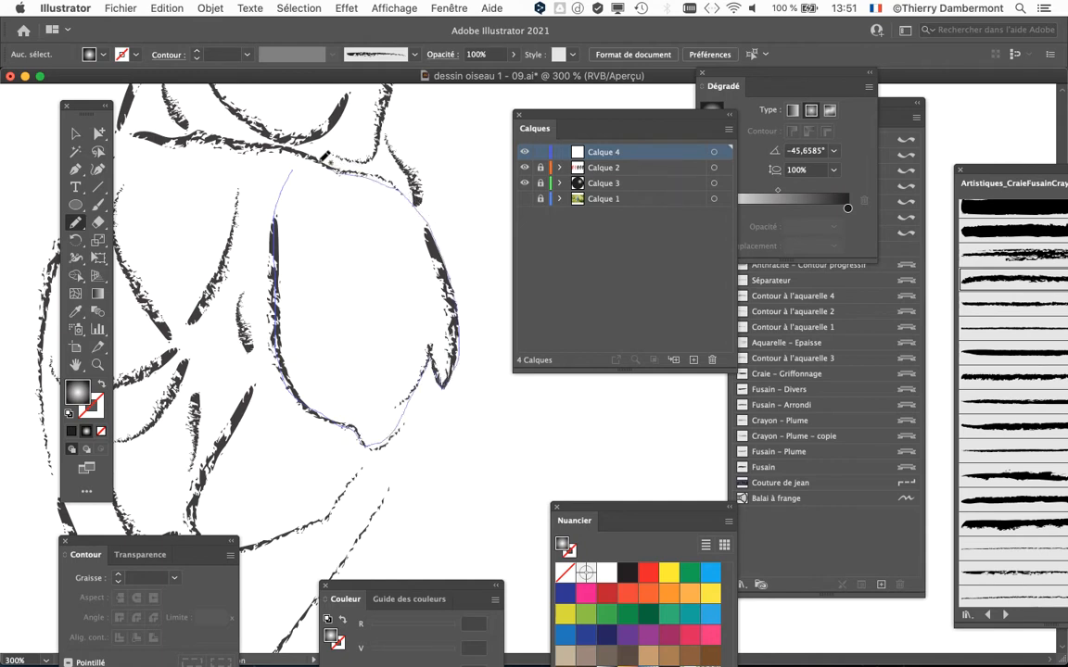
drag(298, 164, 296, 163)
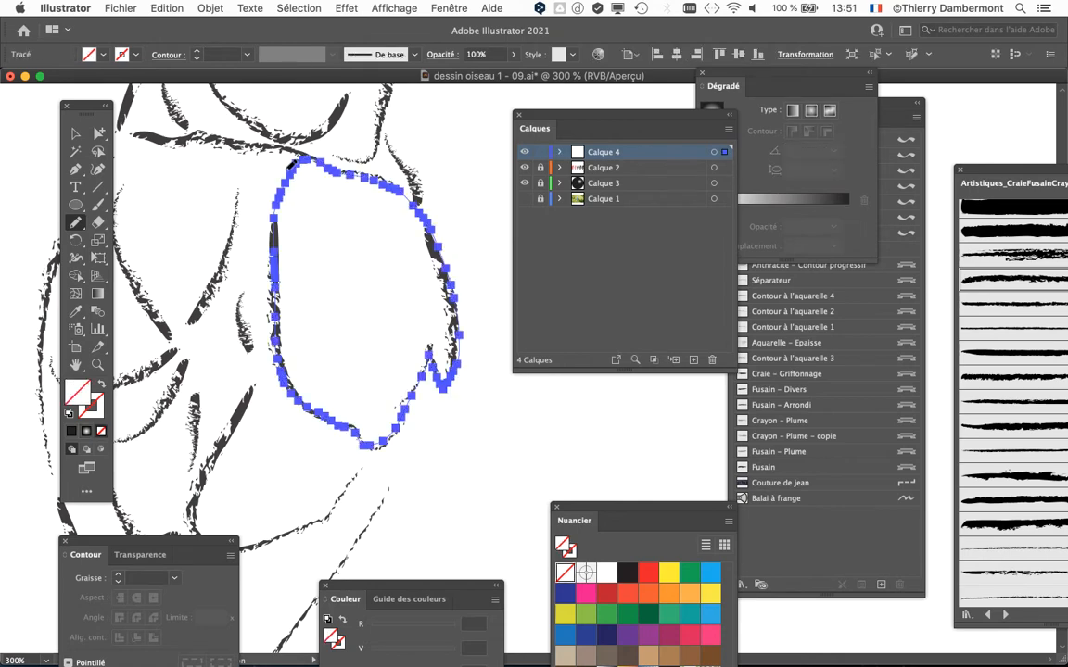
Step: Fill the breast shape with the light brown swatch C=25 M=40 J=65 N=0 and move the Nuancier panel below the layers
scroll(325, 231, down, 2)
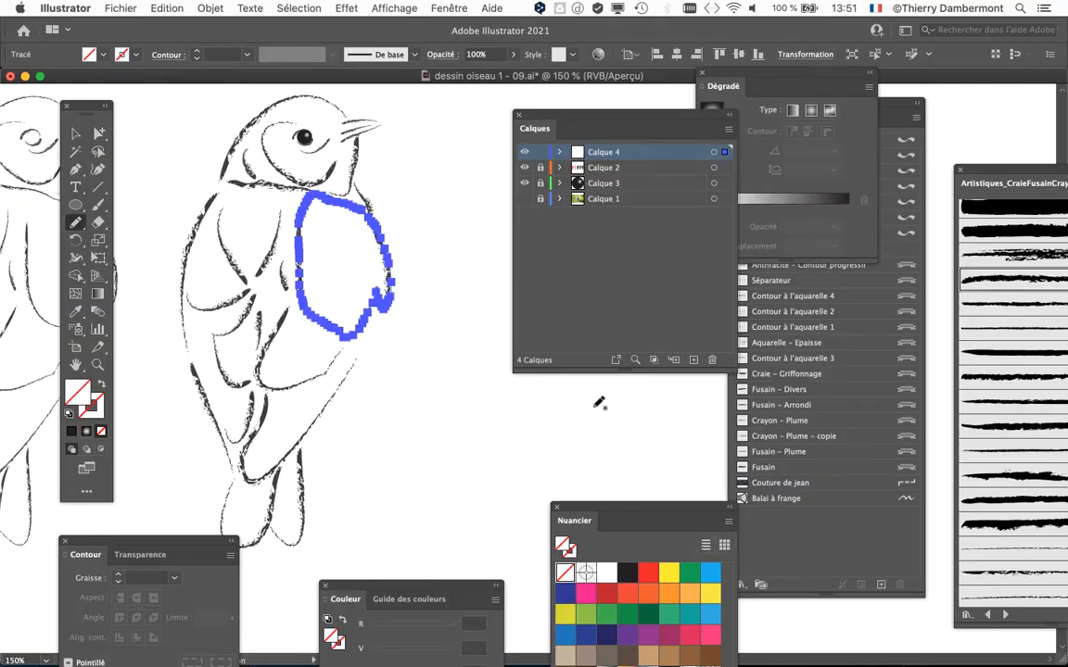
drag(601, 513, 448, 108)
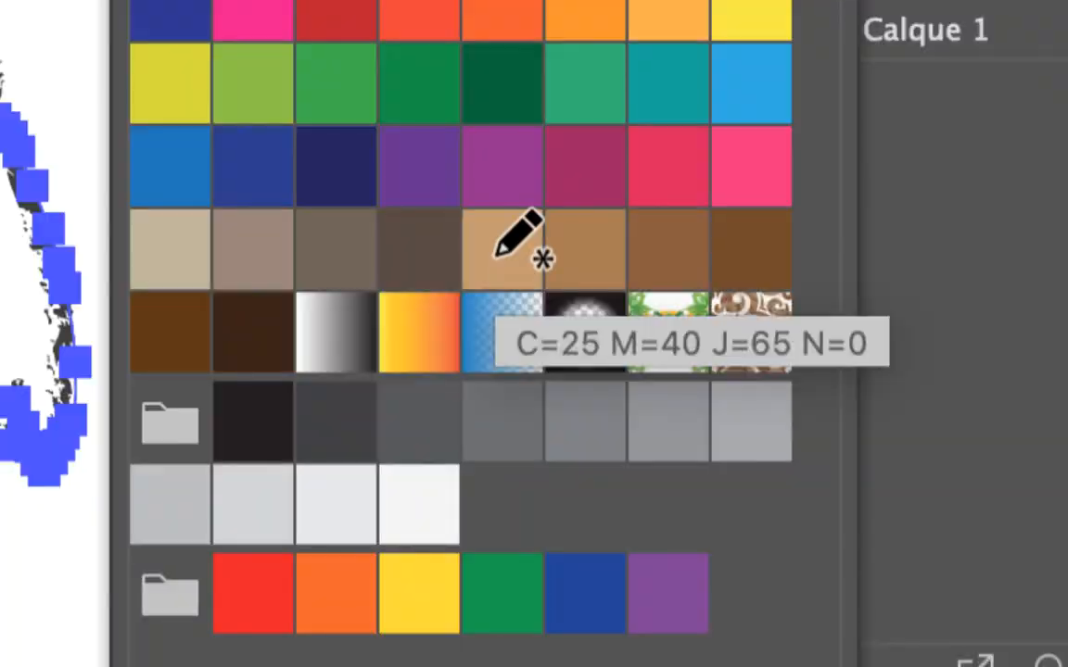
click(497, 257)
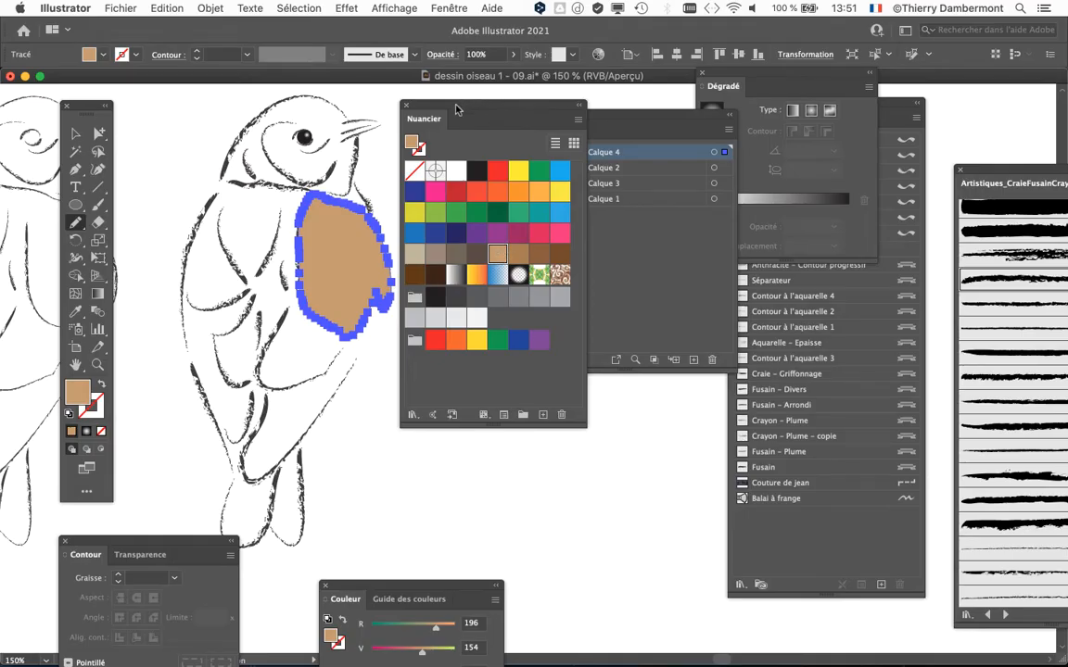
drag(455, 110, 568, 432)
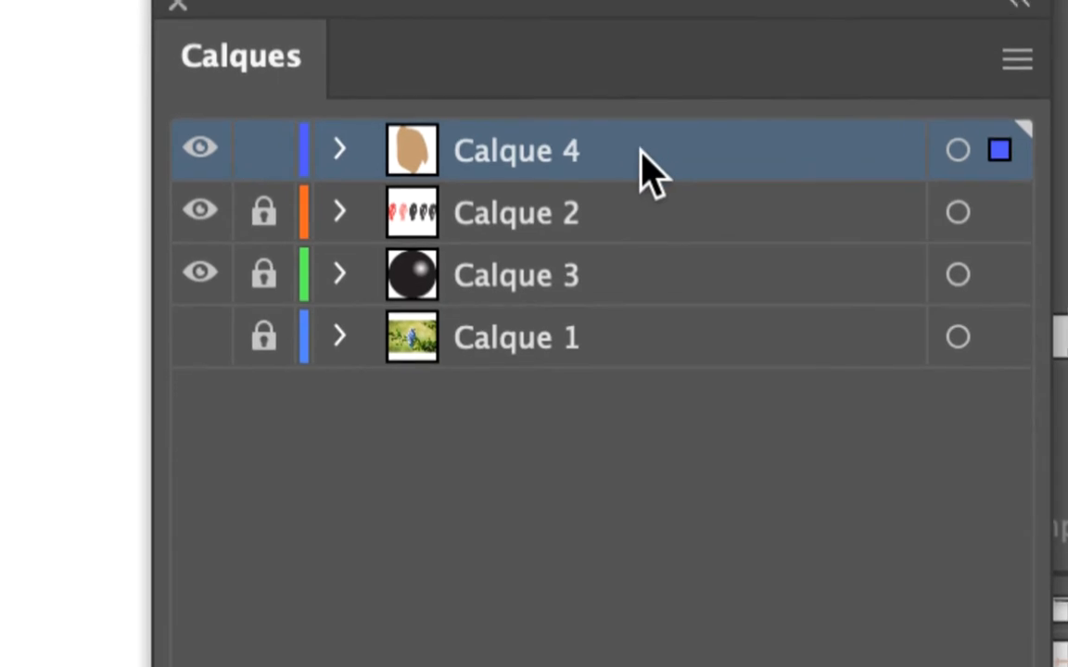
Step: Place Calque 4 directly below Calque 2 in the layer order and deselect the breast shape
mouse_move(648, 172)
mouse_down()
mouse_move(657, 241)
mouse_move(655, 282)
mouse_move(642, 295)
mouse_move(638, 128)
mouse_move(638, 174)
mouse_up()
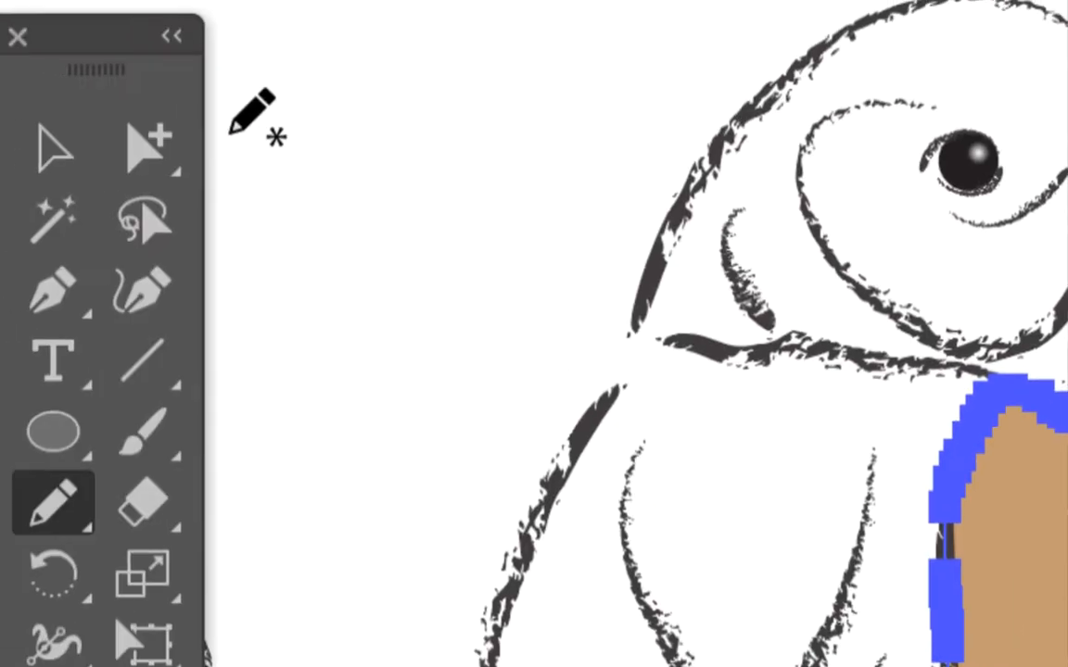
click(190, 148)
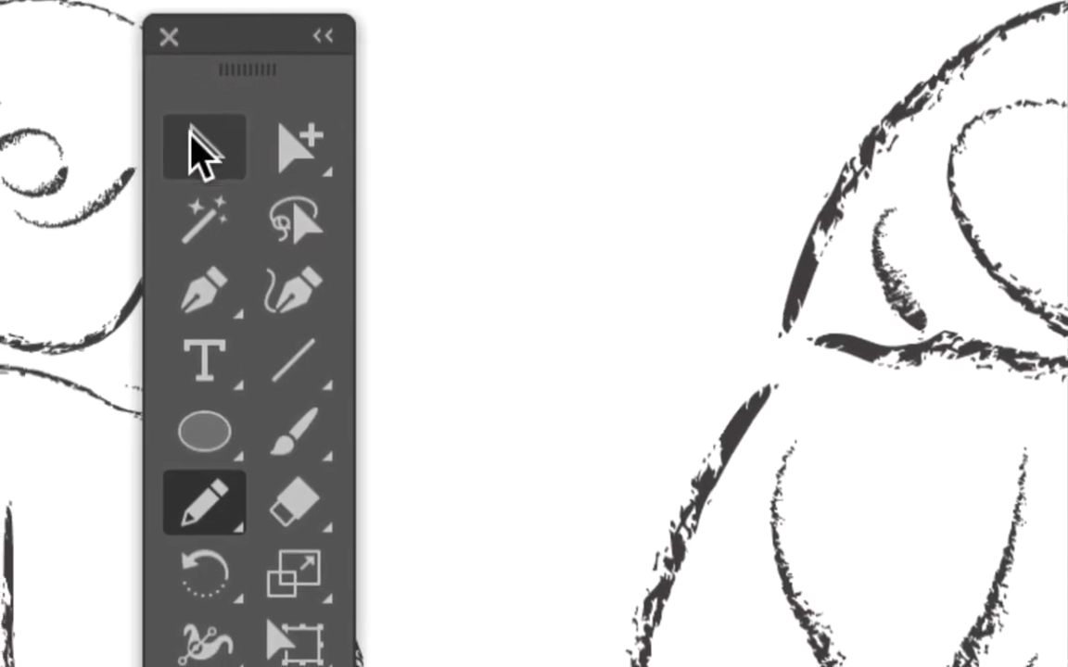
mouse_move(198, 113)
mouse_down()
mouse_move(350, 133)
mouse_move(425, 187)
mouse_up()
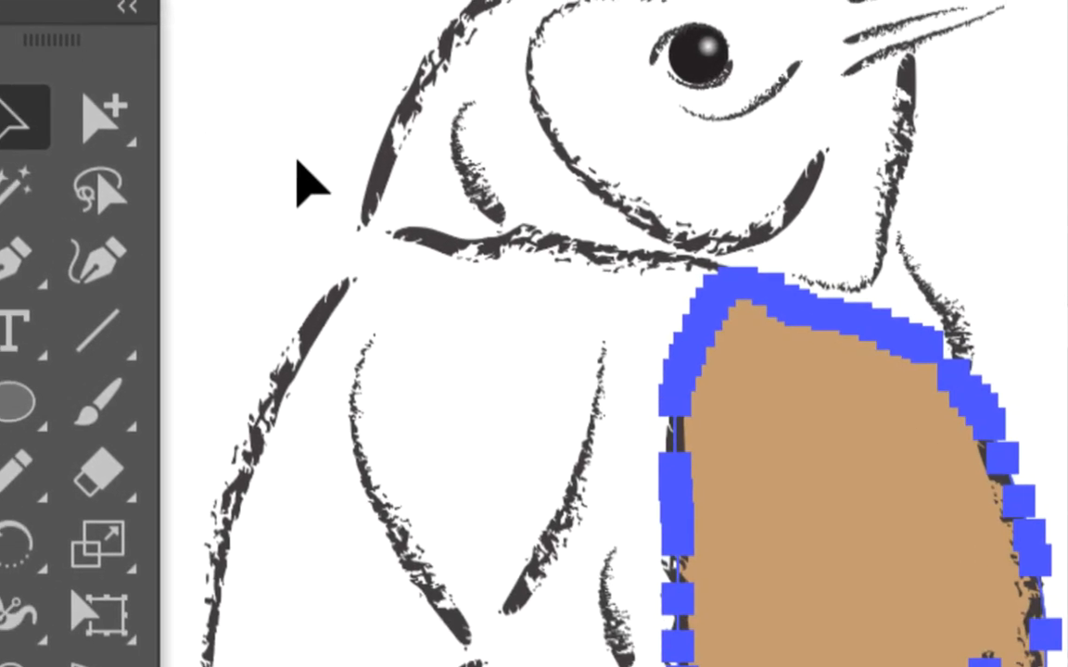
click(297, 168)
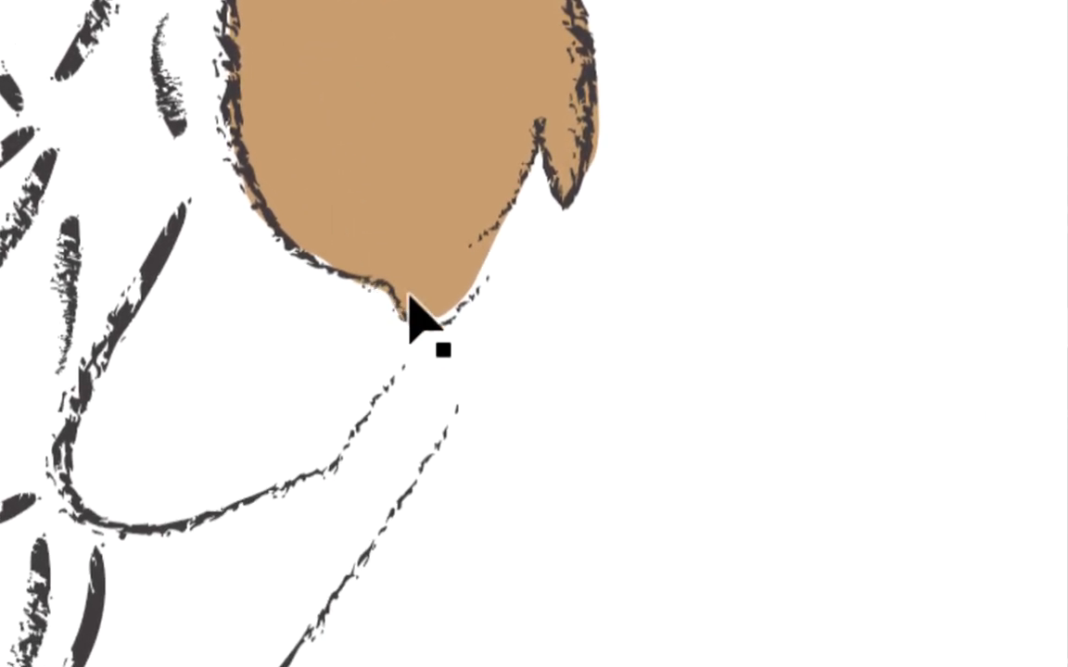
Step: Examine how the edges of the brown breast fill meet the charcoal outline, especially at its lower end
scroll(395, 289, up, 2)
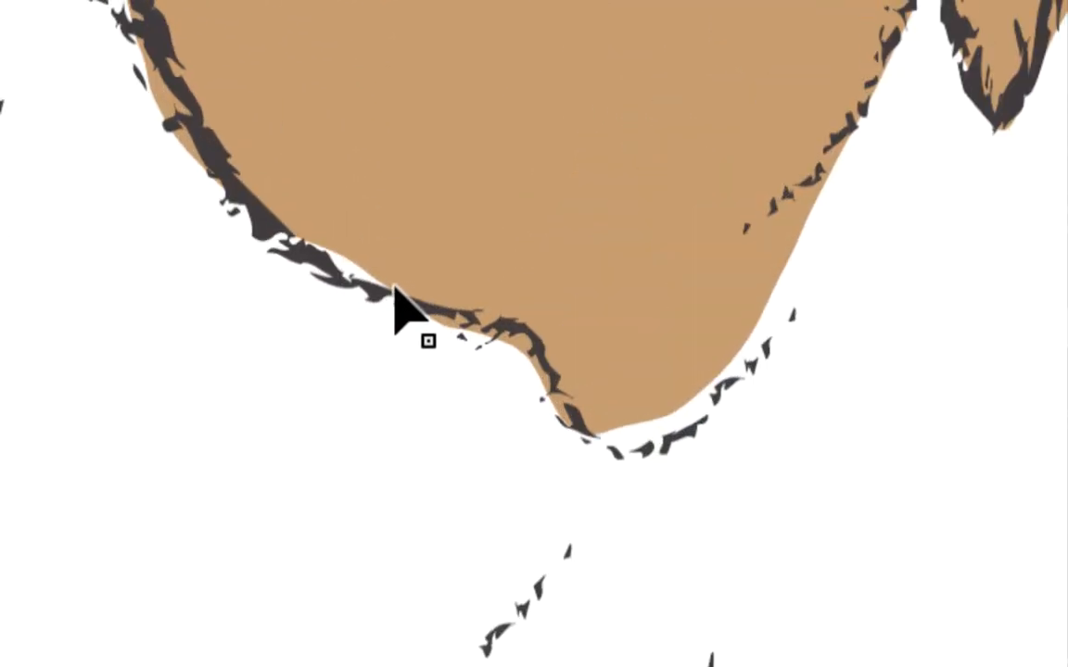
scroll(397, 295, down, 2)
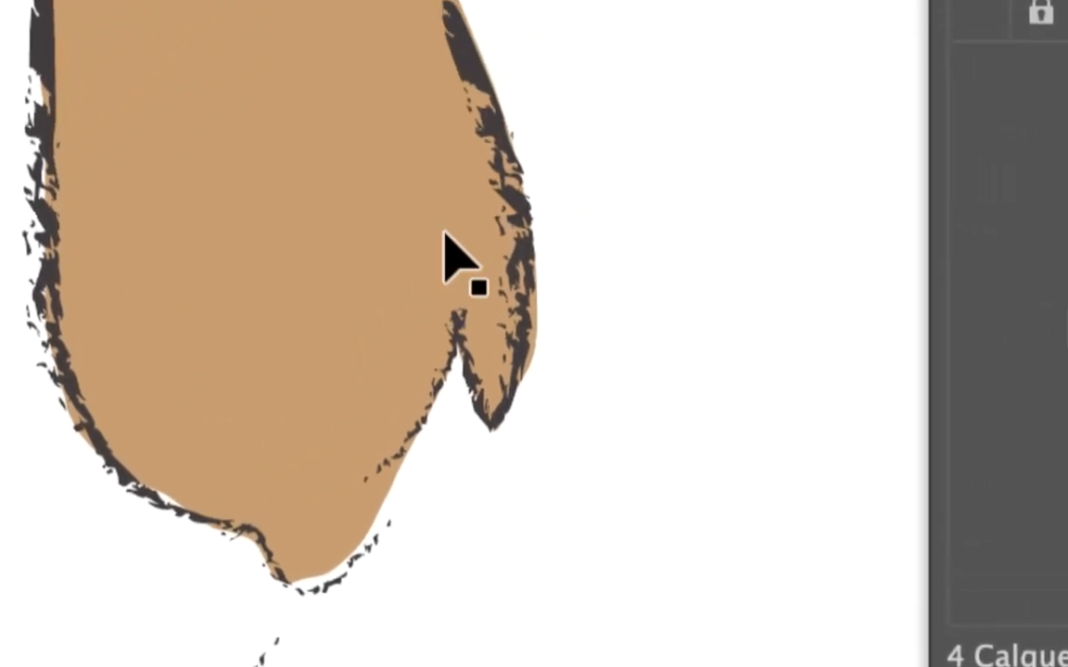
scroll(448, 215, up, 1)
scroll(448, 215, down, 2)
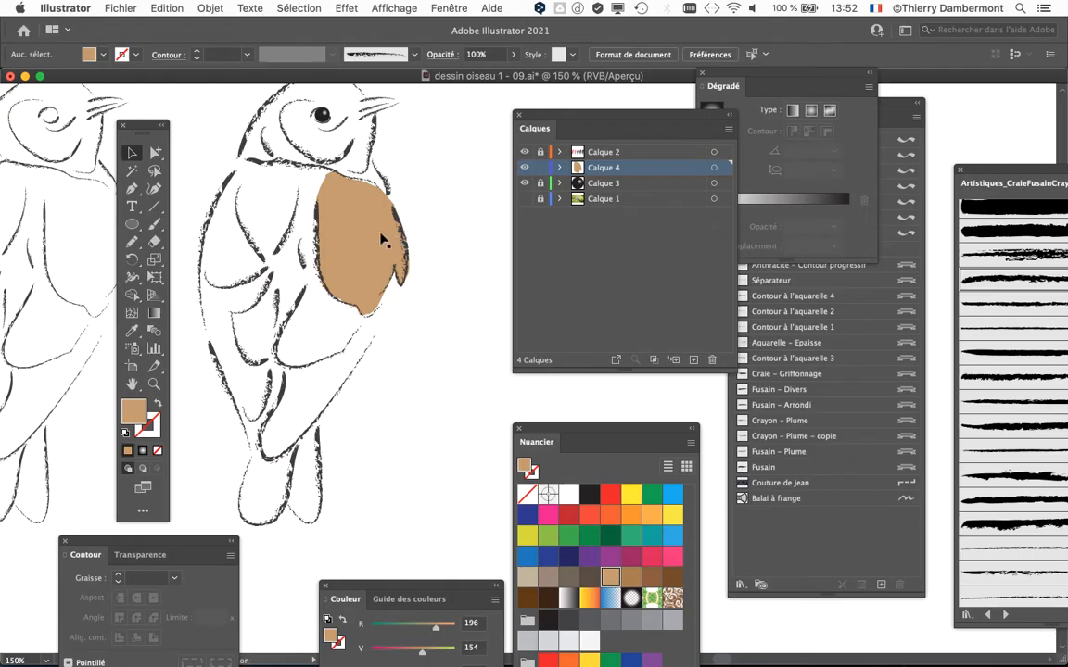
scroll(380, 239, up, 3)
drag(148, 128, 93, 116)
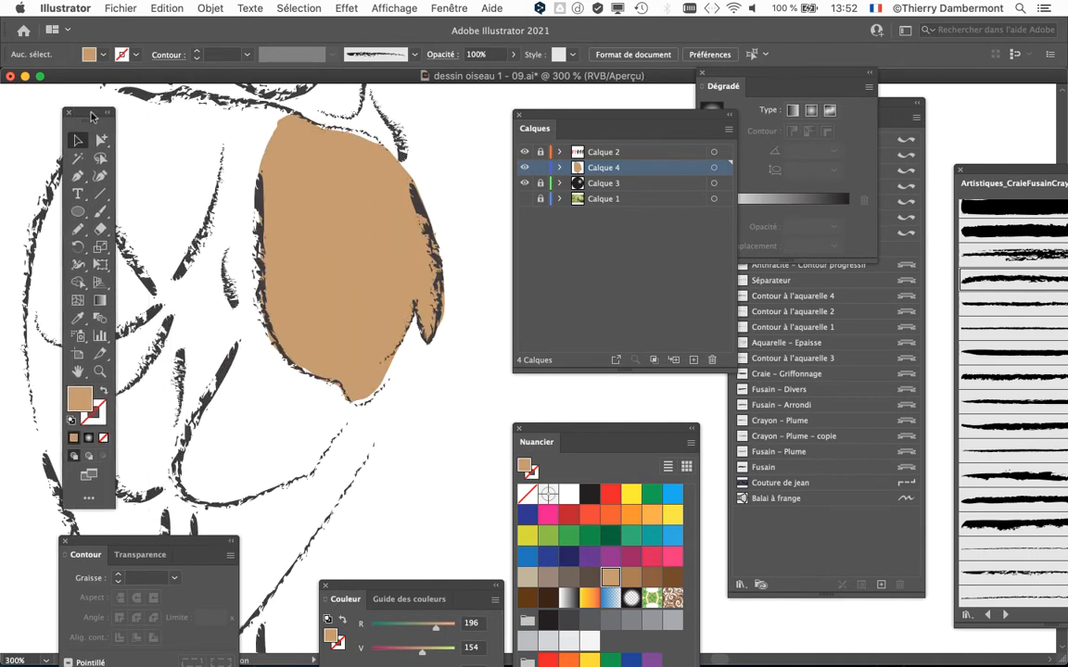
scroll(288, 217, right, 5)
Step: Preview simplifying the breast path with a 72% curve, straight lines and a 14° corner angle threshold, and cancel the simplification
click(291, 259)
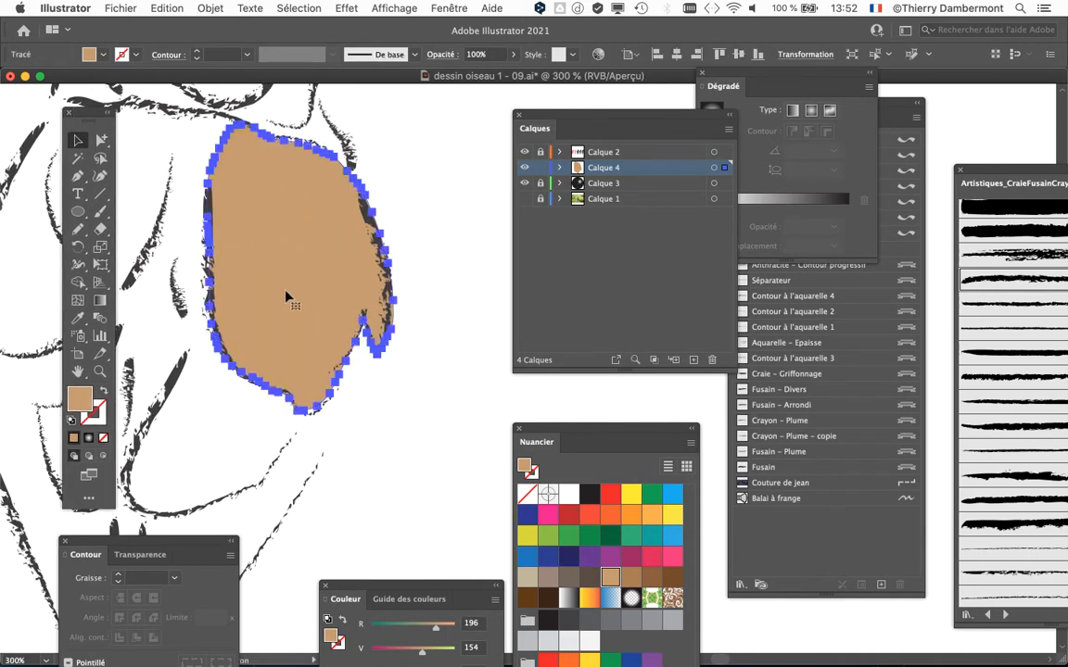
click(209, 7)
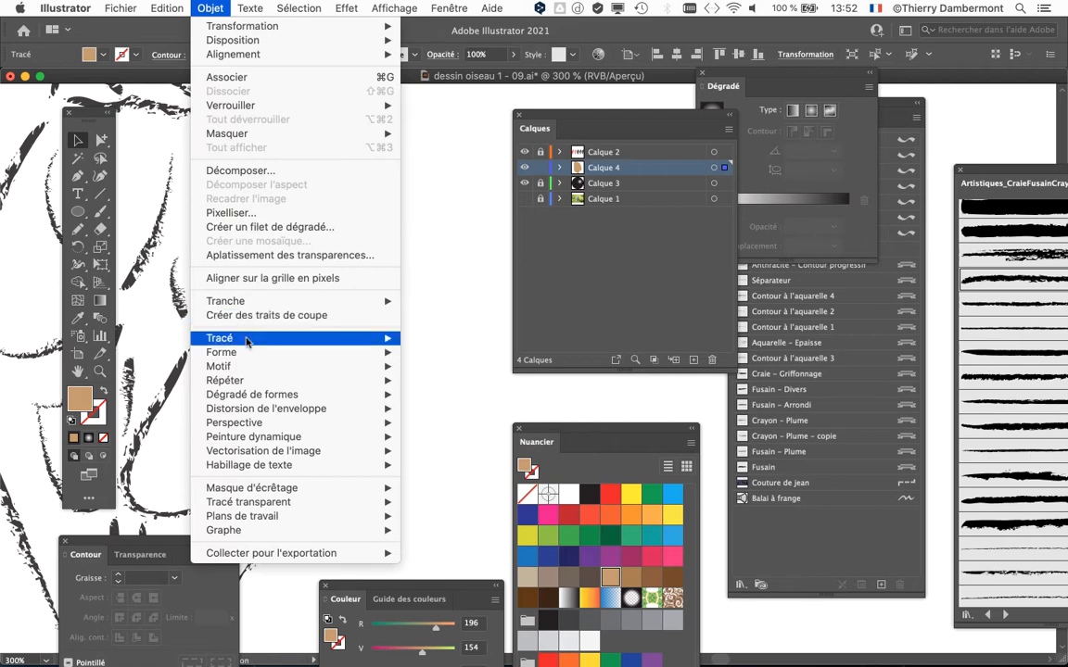
mouse_move(222, 339)
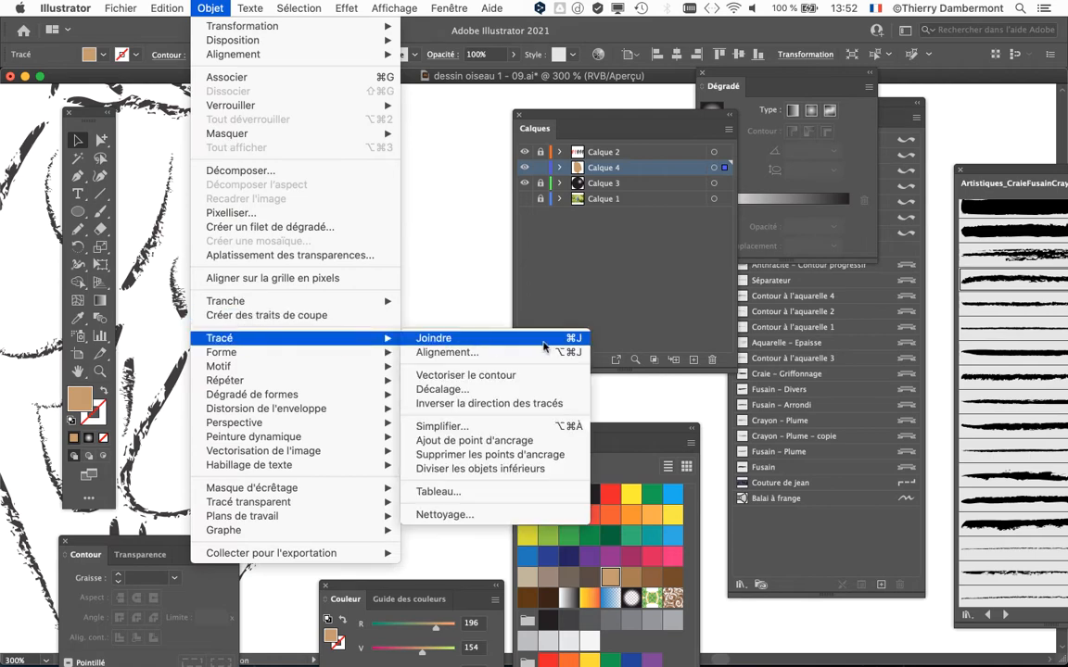
click(531, 427)
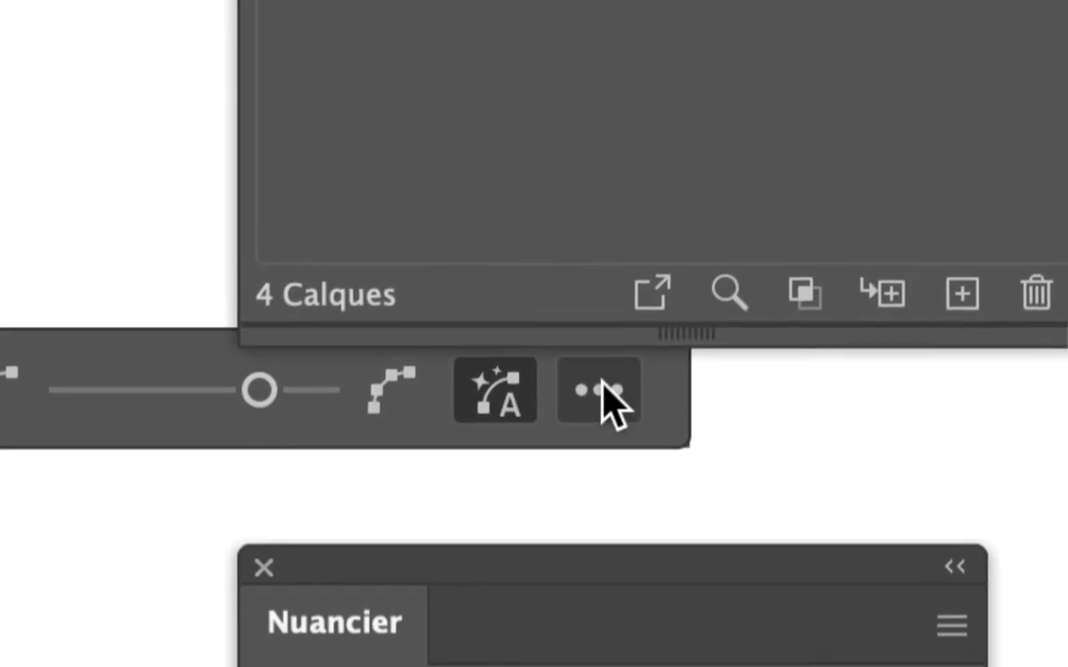
click(598, 375)
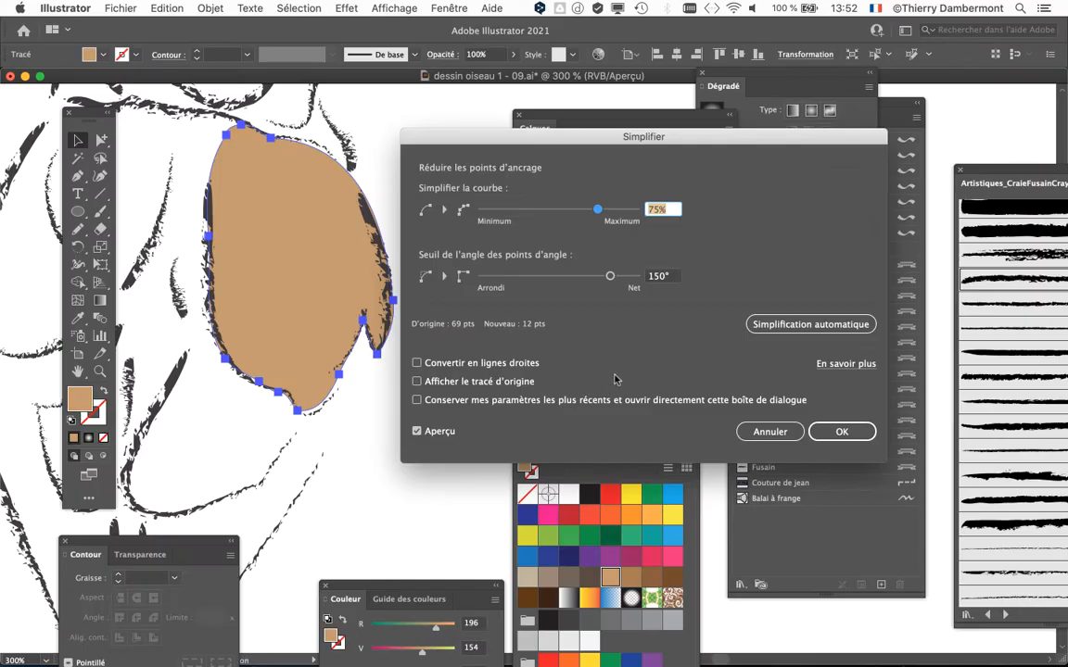
drag(556, 213, 593, 215)
drag(577, 276, 560, 277)
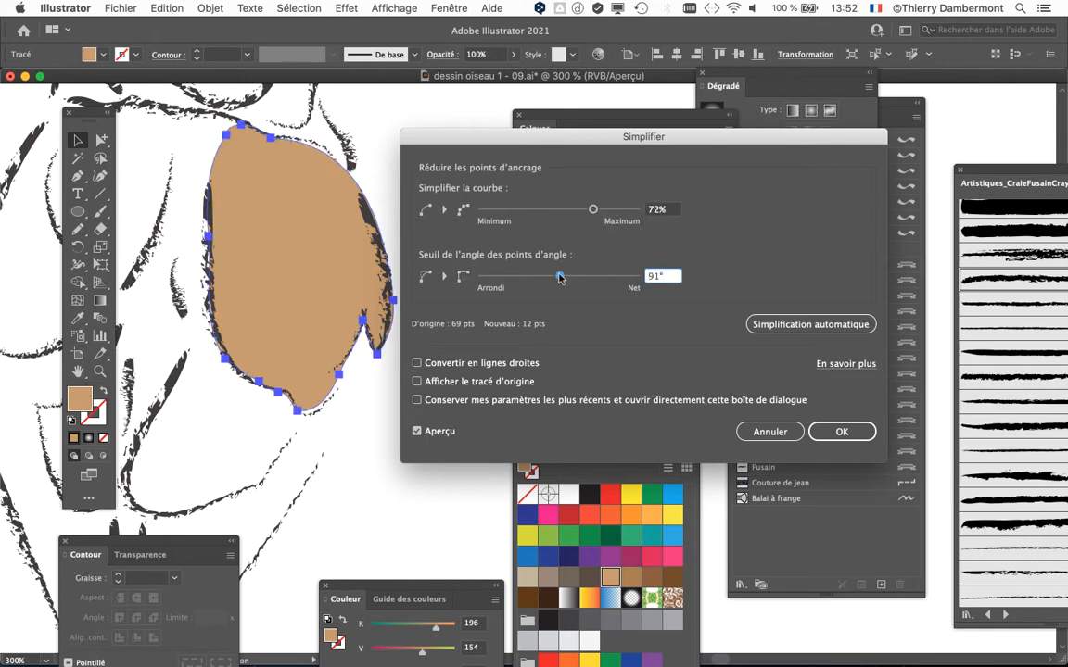
click(417, 363)
drag(559, 285, 489, 285)
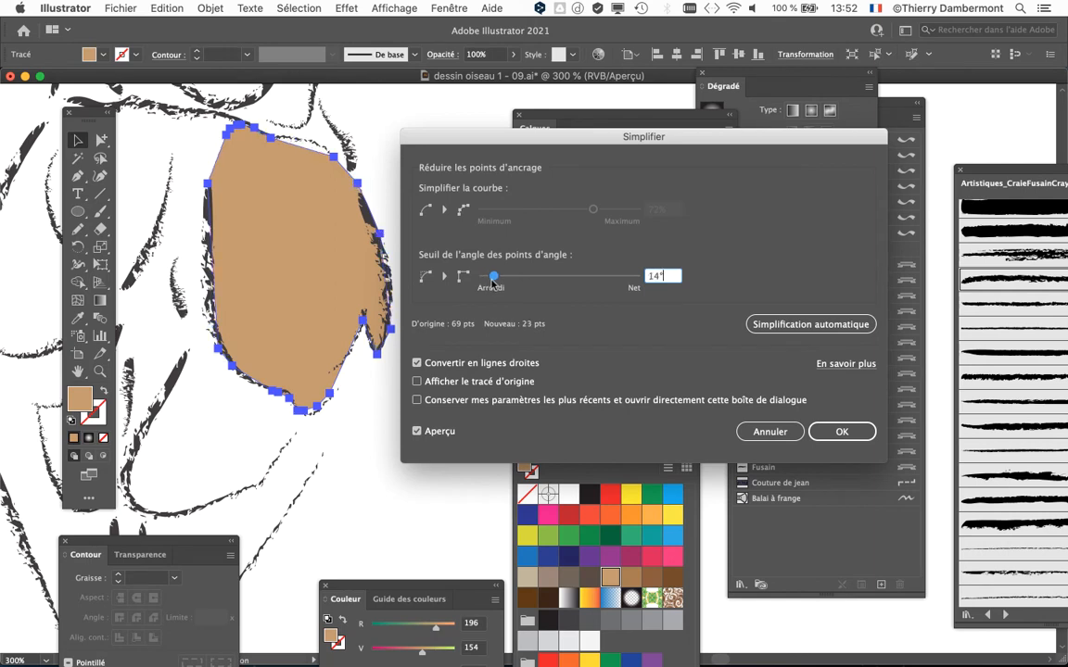
click(771, 432)
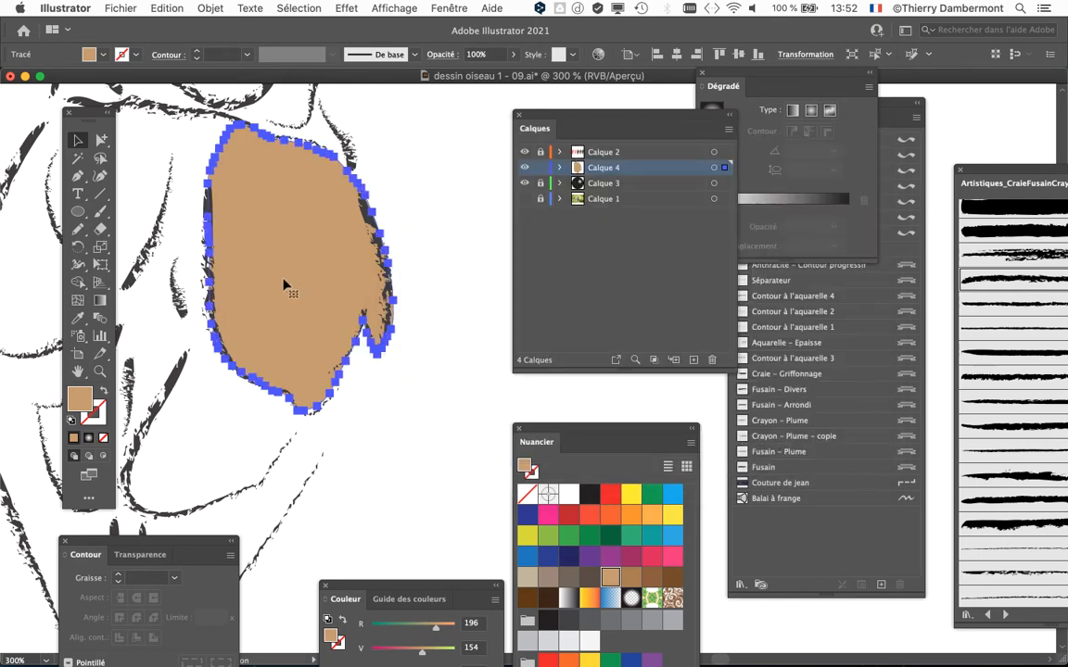
Step: Inspect the edges of the light brown breast fill against the charcoal outline and deselect the shape
scroll(249, 244, up, 3)
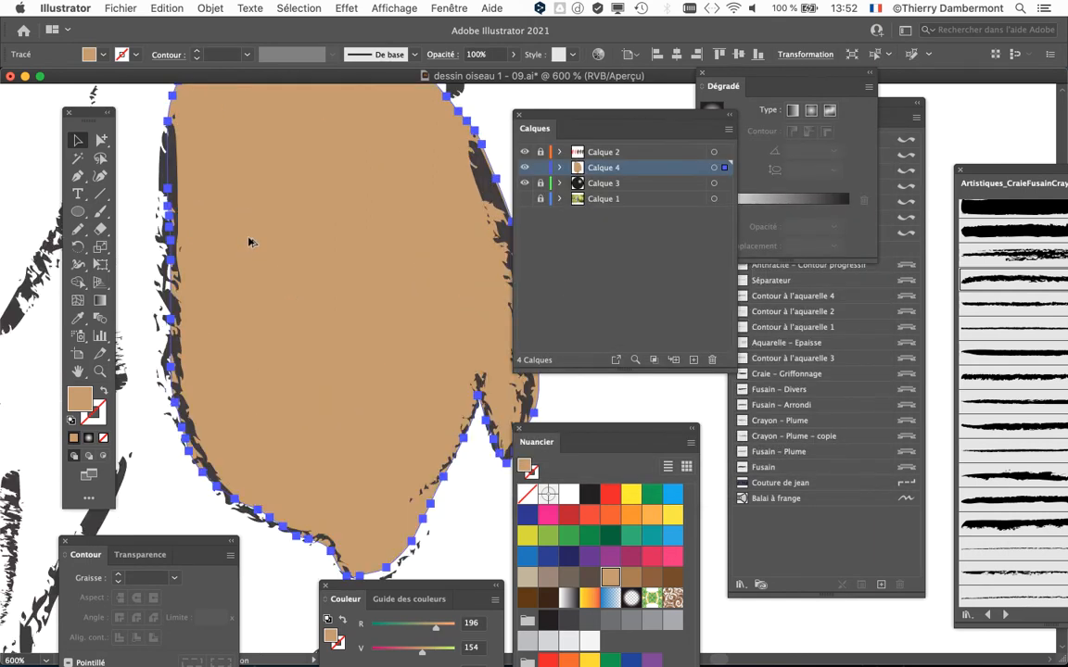
scroll(248, 244, down, 2)
scroll(404, 215, down, 1)
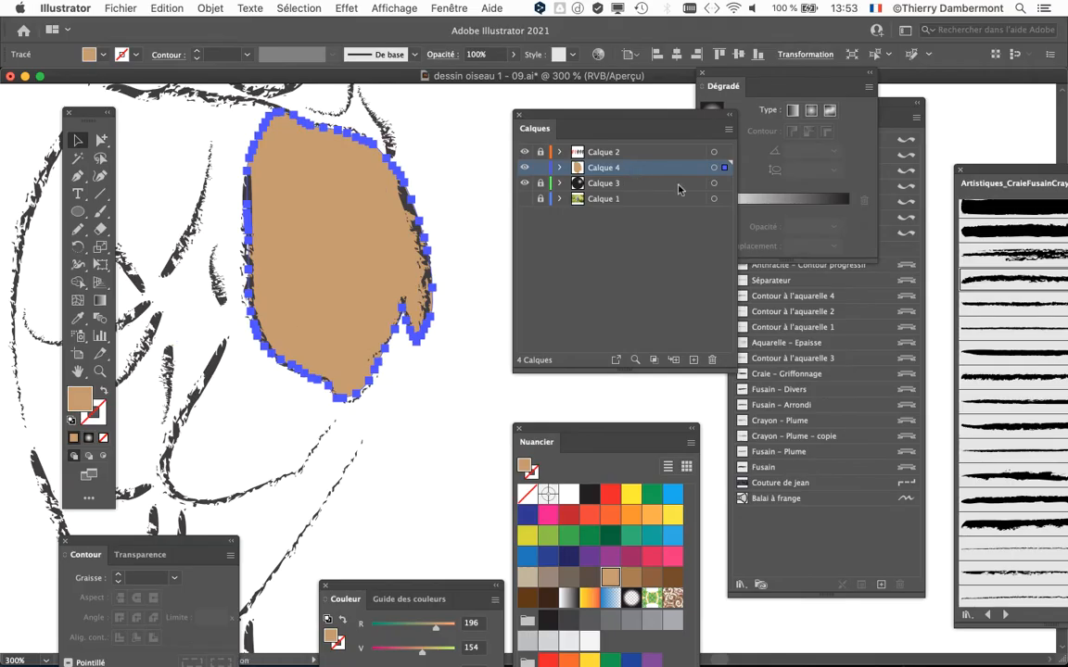
click(231, 183)
drag(320, 245, 438, 259)
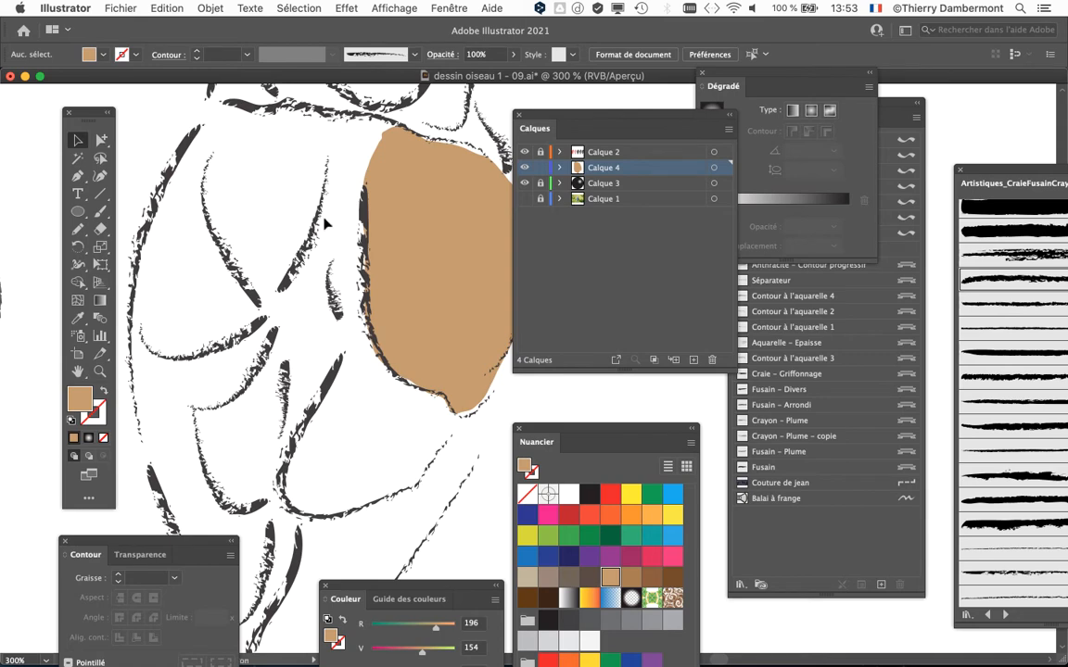
Step: Trace a closed Pencil shape along the outer wing opposite the breast, fill it with the medium brown swatch (R 139, V 94) and deselect it
click(82, 226)
scroll(262, 188, down, 2)
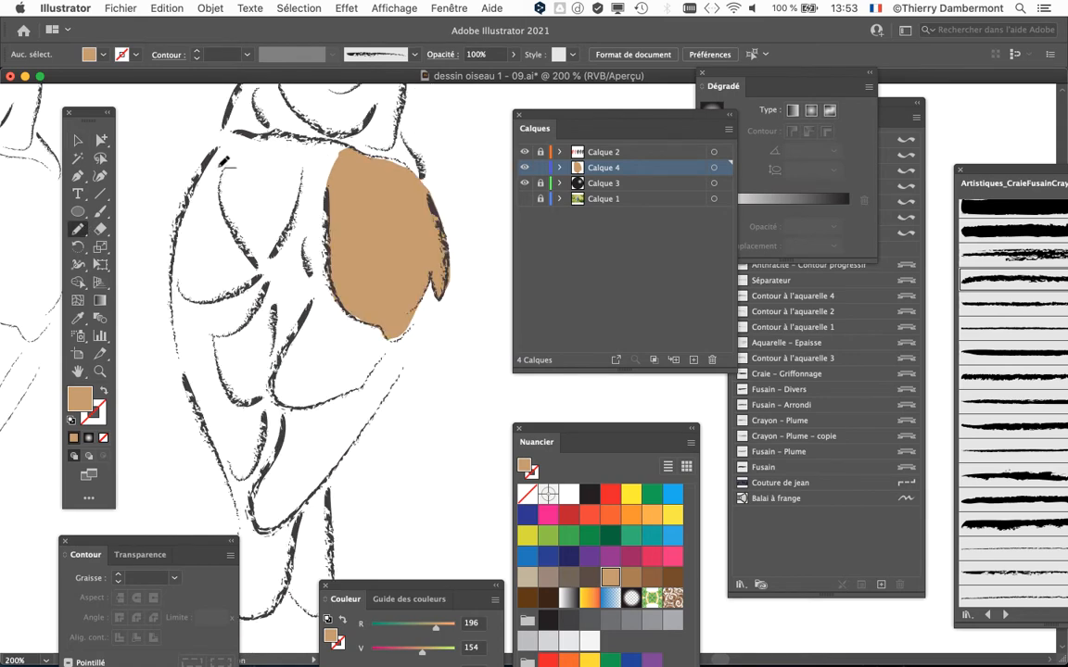
scroll(226, 160, up, 2)
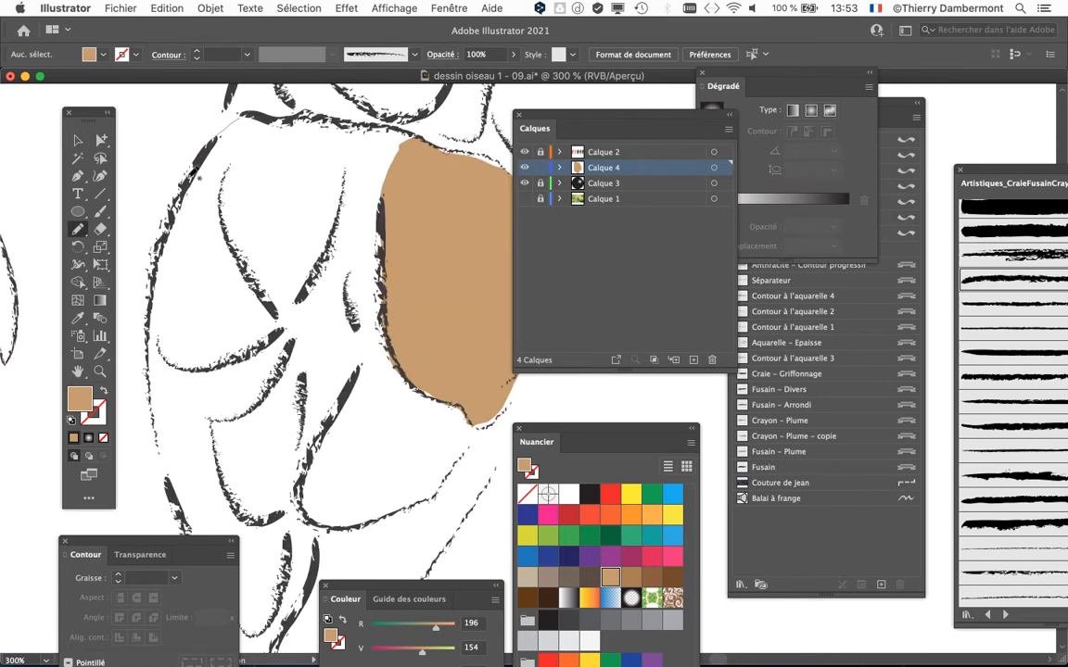
mouse_move(186, 361)
mouse_down()
mouse_move(240, 370)
mouse_move(281, 341)
mouse_up()
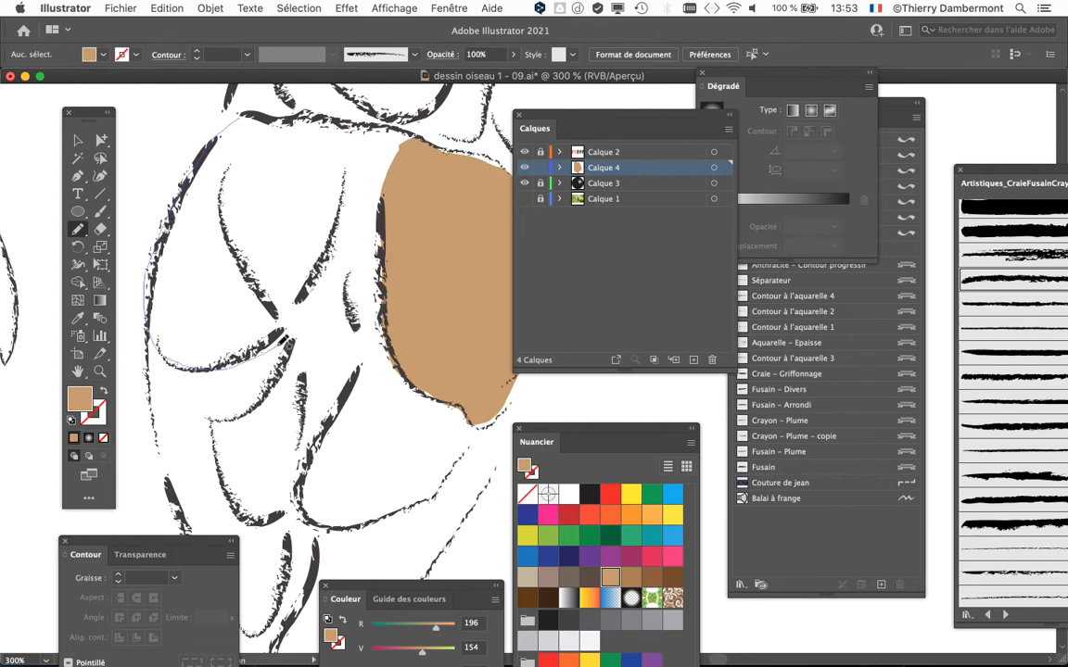
mouse_move(255, 297)
mouse_down()
mouse_move(221, 221)
mouse_move(232, 151)
mouse_up()
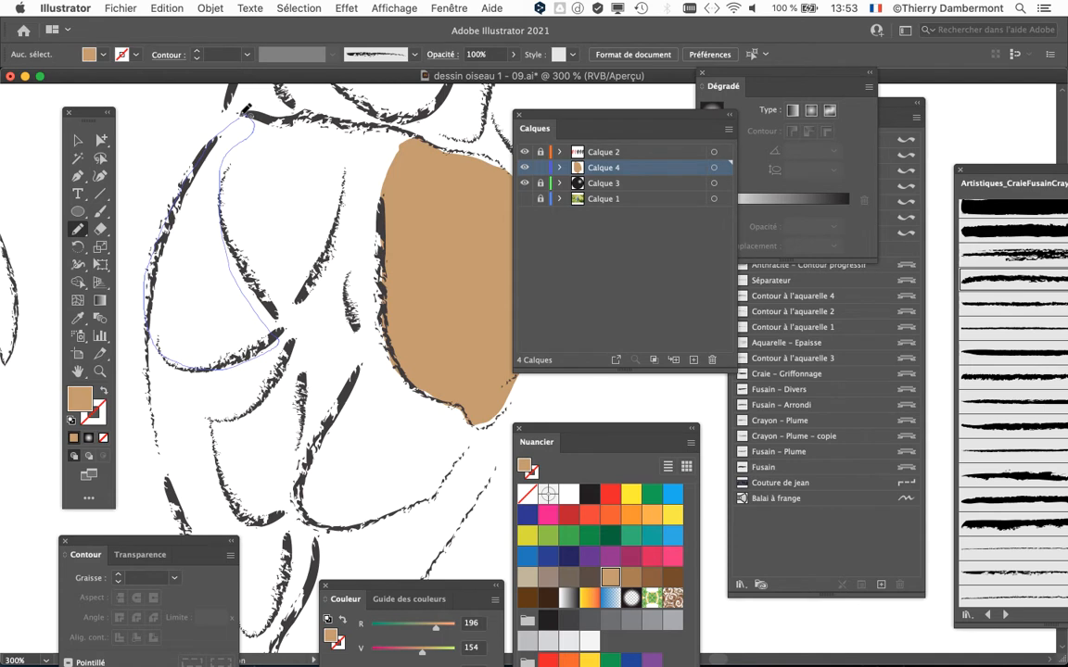
drag(245, 104, 246, 103)
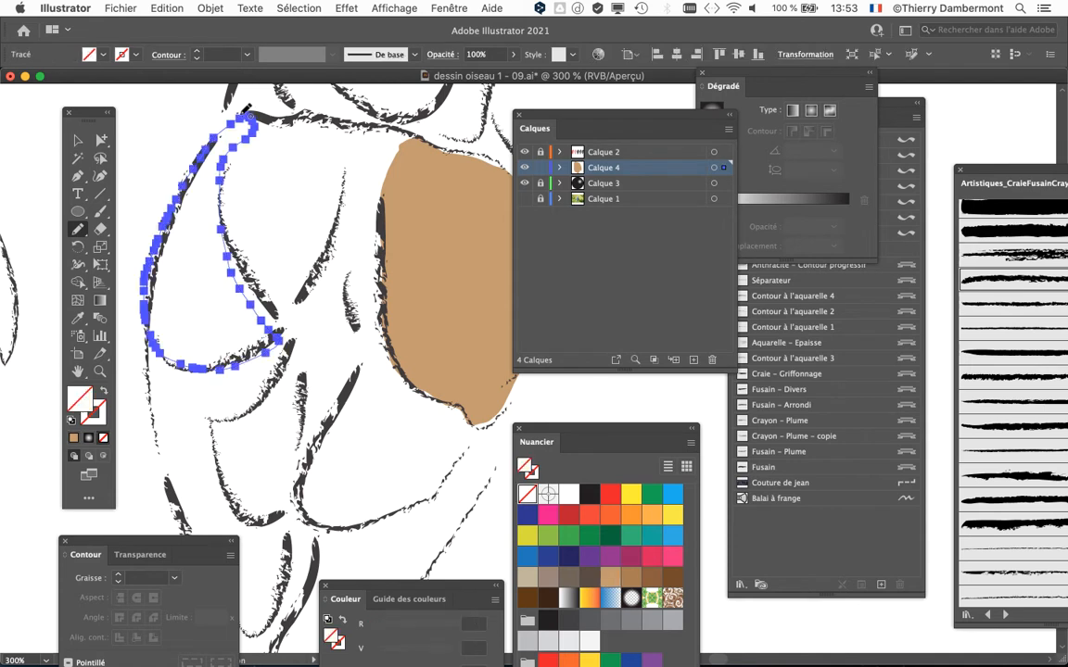
click(652, 577)
key(super+shift+a)
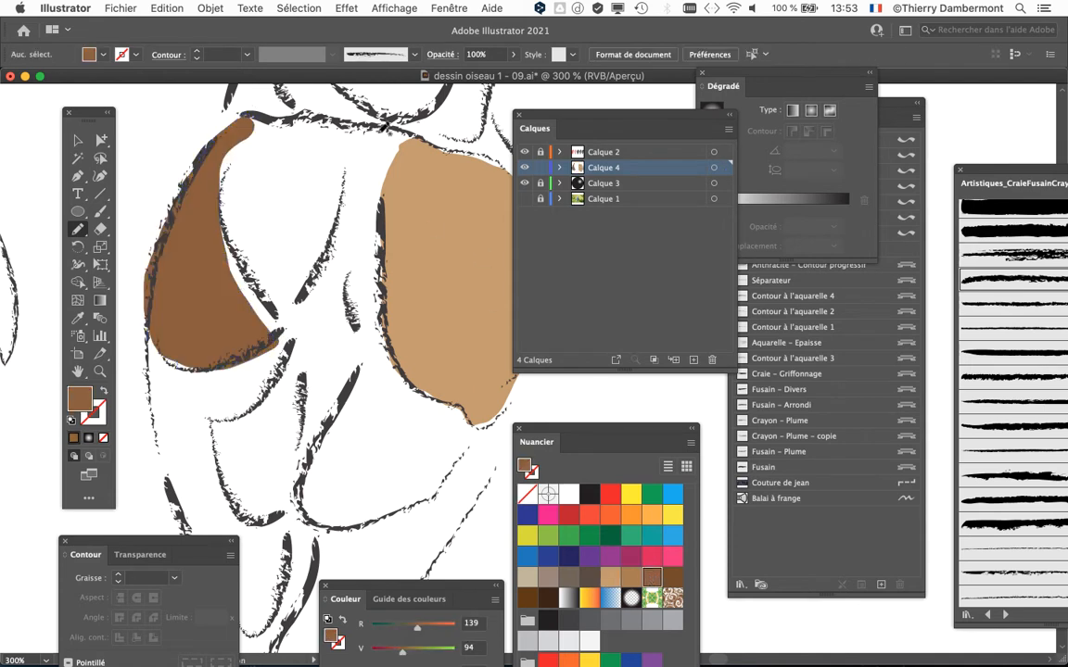
drag(348, 124, 337, 229)
drag(217, 216, 219, 219)
key(super+shift+a)
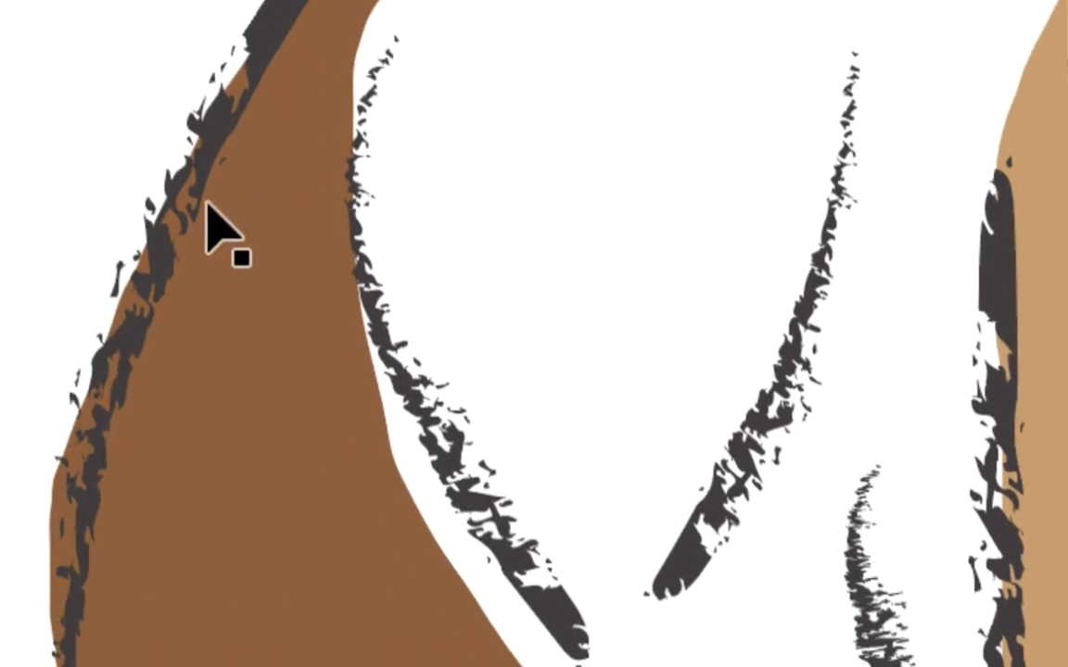
Step: Redraw the medium brown wing shape's inner edge with the Pencil tool so it follows the charcoal stroke, and deselect it
click(207, 206)
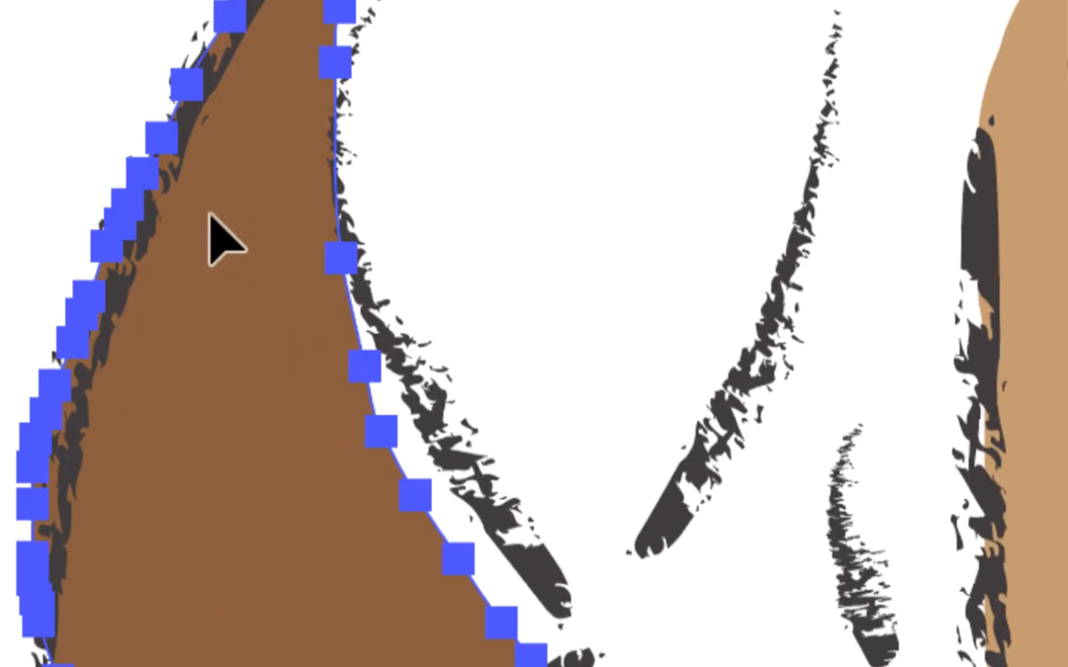
key(n)
mouse_move(236, 195)
mouse_down()
mouse_move(298, 373)
mouse_move(469, 660)
mouse_up()
mouse_move(282, 289)
mouse_down()
mouse_move(296, 300)
mouse_move(288, 312)
mouse_up()
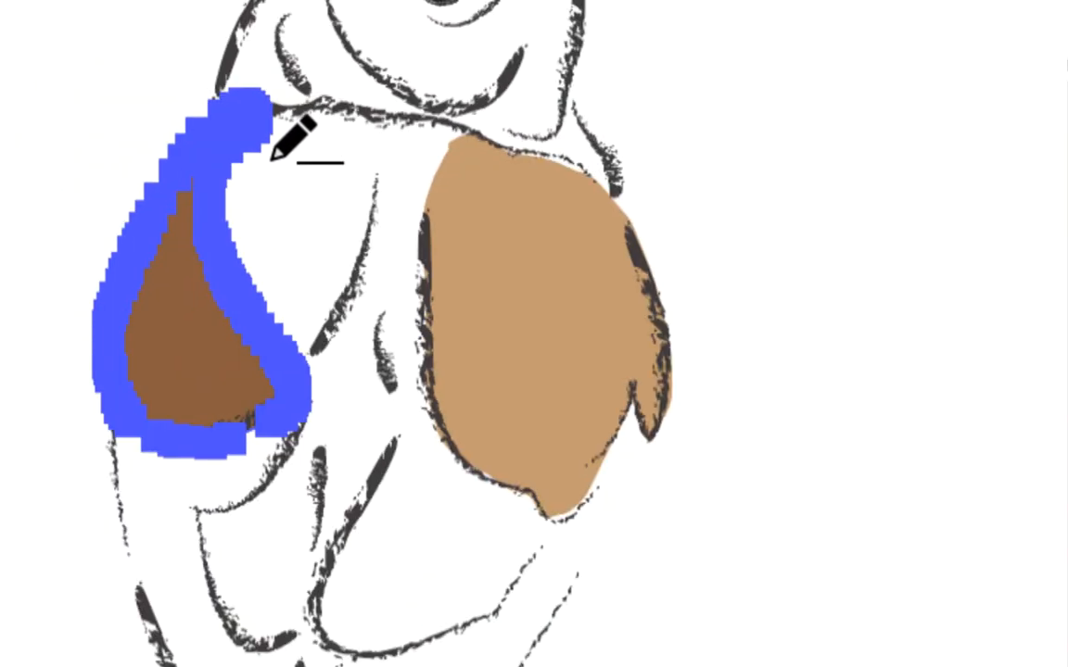
ctrl+click(273, 174)
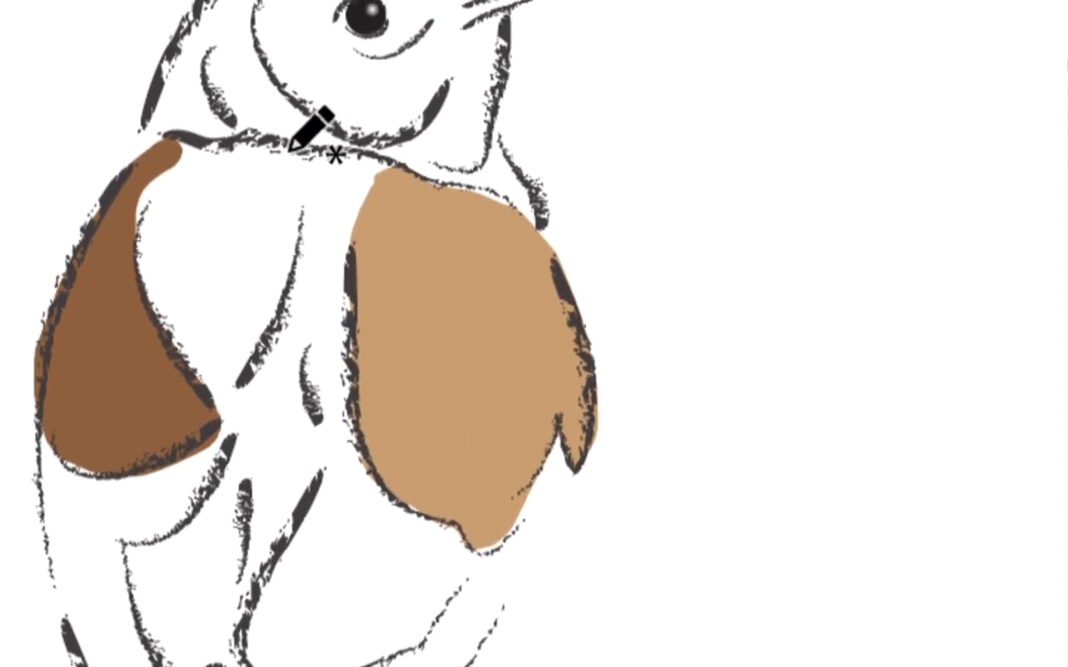
Step: Trace a closed Pencil shape over the inner wing, overlapping the brown wing shape, and fill it with swatch C=40 M=45 J=50 N=5
mouse_move(292, 165)
mouse_down()
mouse_move(254, 298)
mouse_move(230, 338)
mouse_move(173, 366)
mouse_up()
mouse_move(264, 204)
mouse_down()
mouse_move(255, 160)
mouse_move(279, 138)
mouse_move(285, 149)
mouse_up()
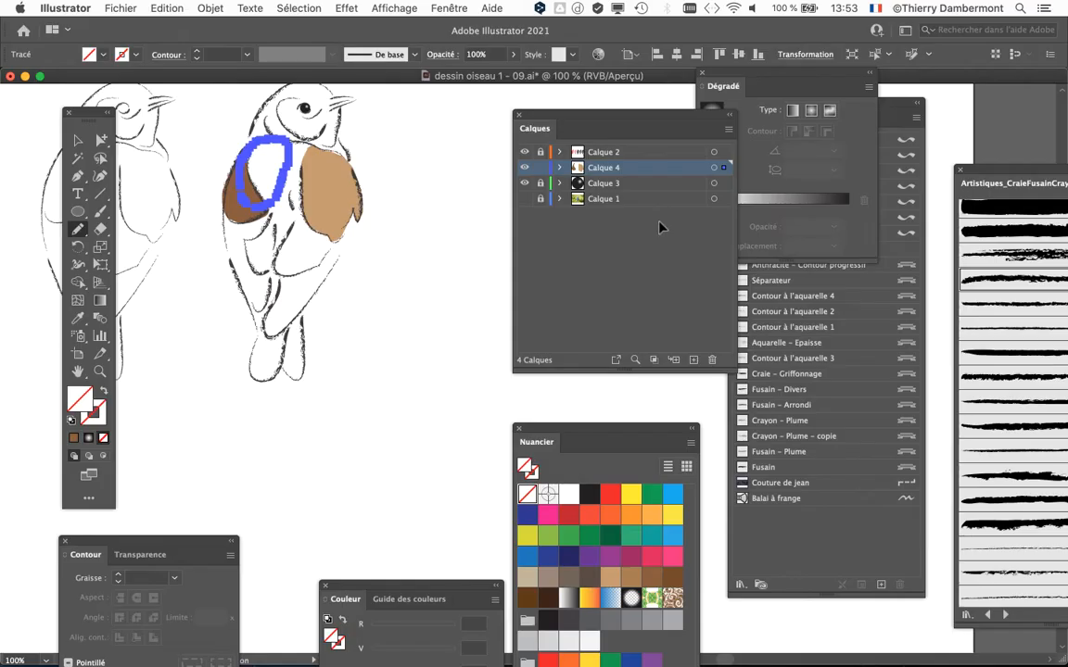
drag(538, 435, 405, 141)
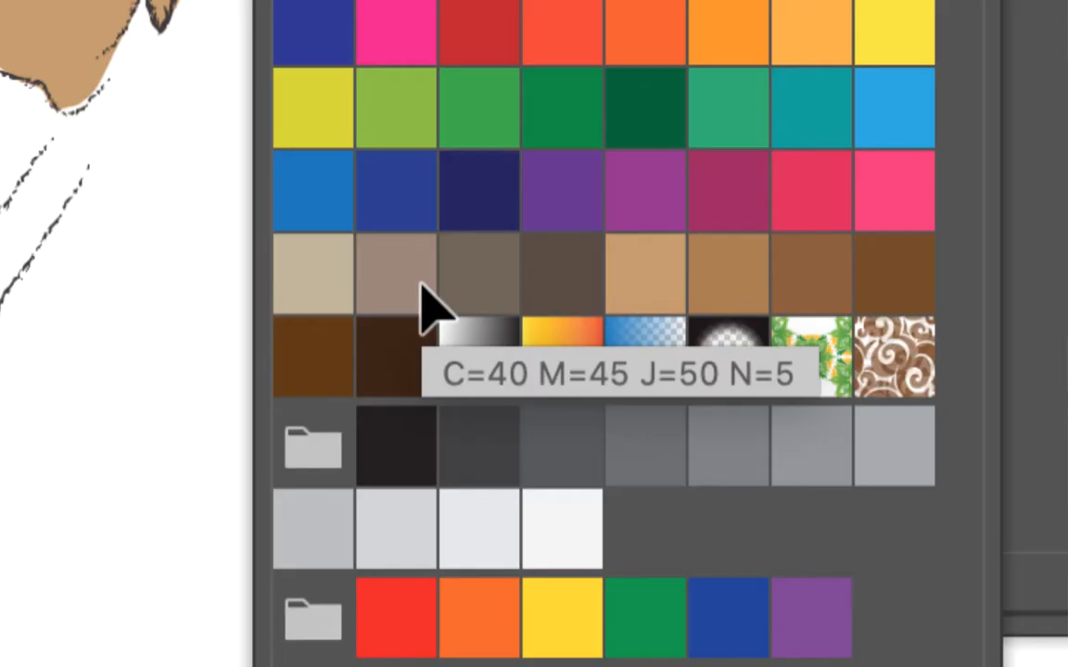
click(423, 290)
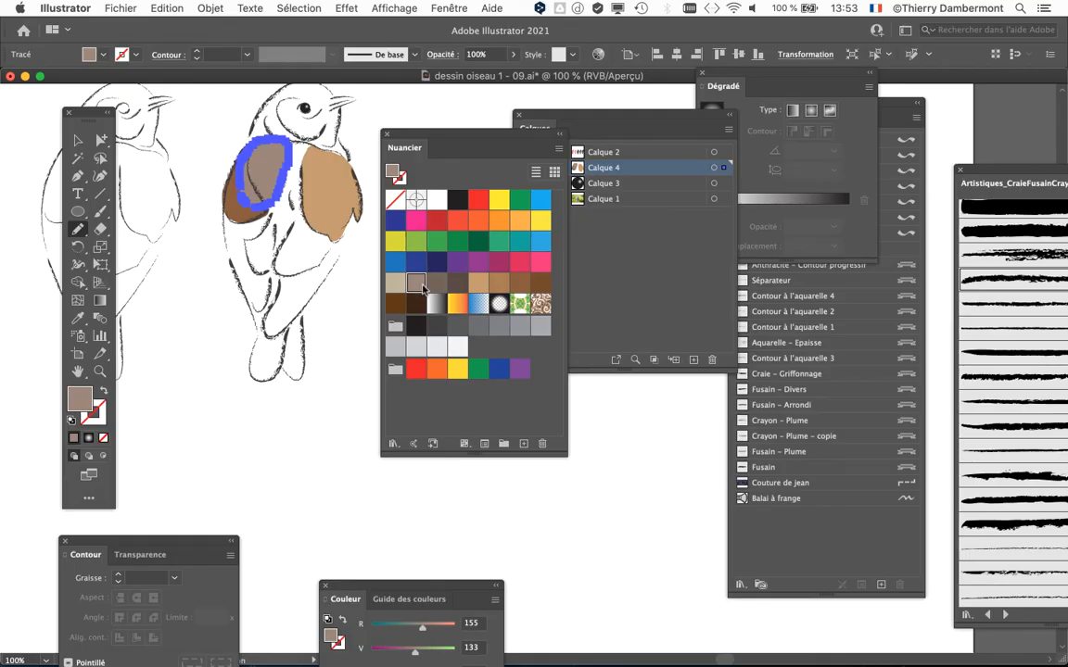
Step: Move the Nuancier panel clear of the layers and send the grey-brown inner wing shape to the back
key(super+plus)
drag(407, 135, 574, 451)
key(super+plus)
key(super+plus)
drag(305, 267, 396, 352)
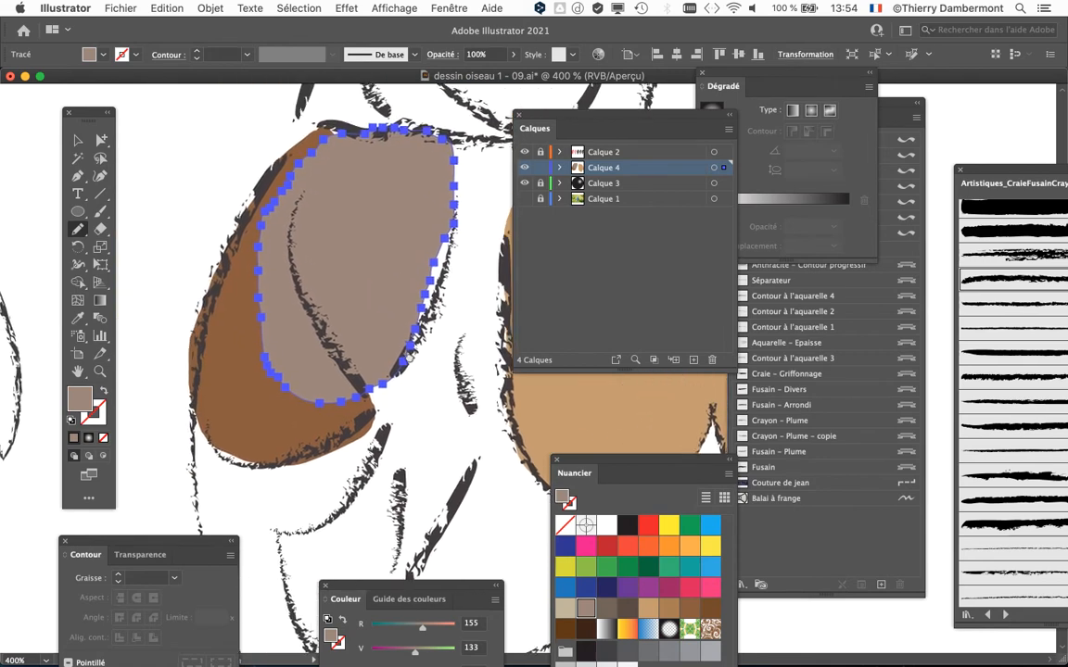
click(206, 8)
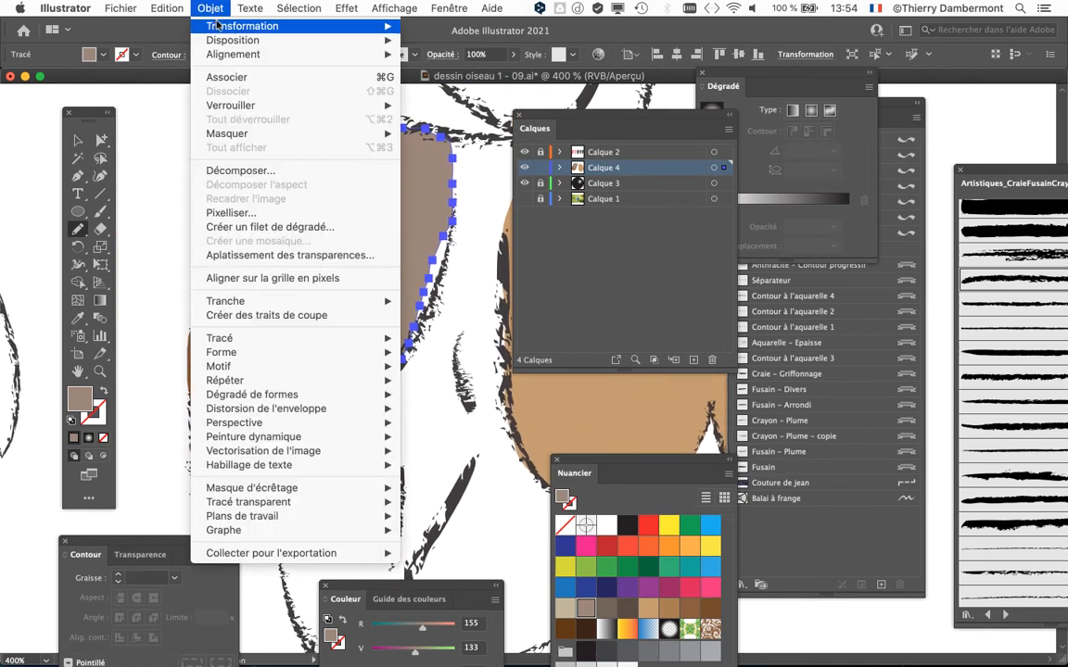
mouse_move(204, 40)
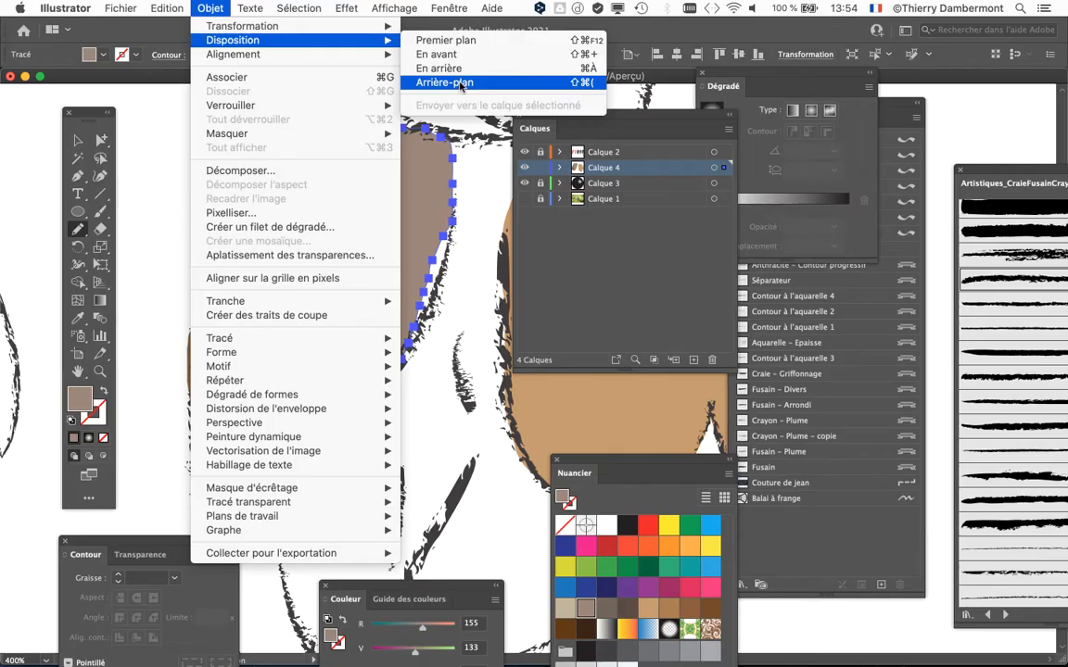
click(461, 86)
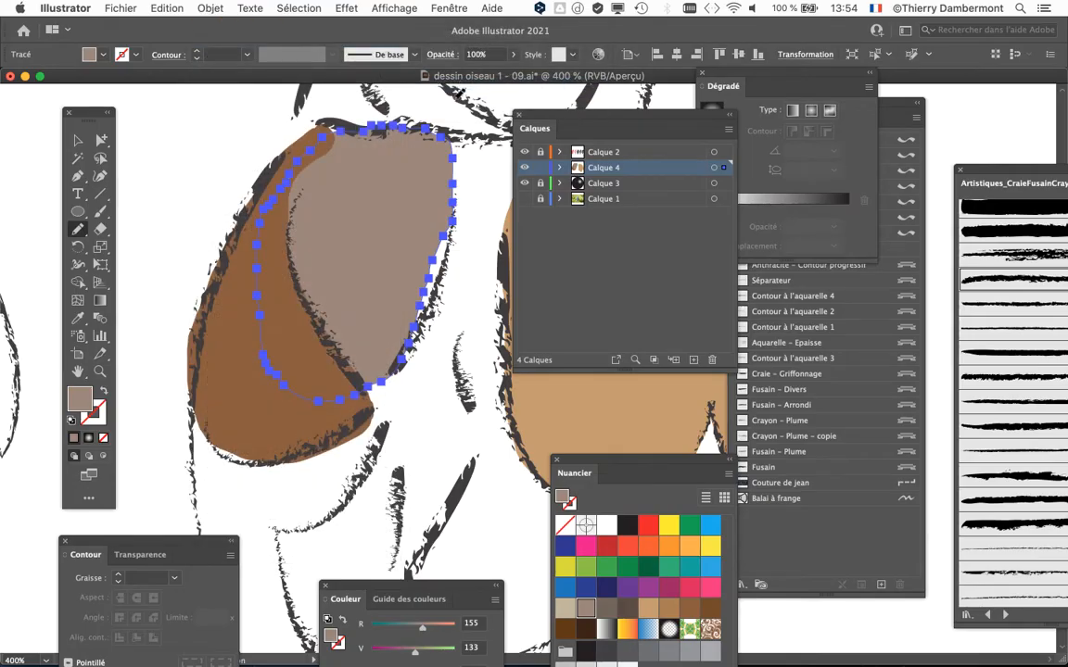
Step: Redraw the breast-side edge of the grey-brown wing shape with the Pencil tool along the charcoal stroke, and deselect it
scroll(368, 180, right, 5)
scroll(368, 180, down, 2)
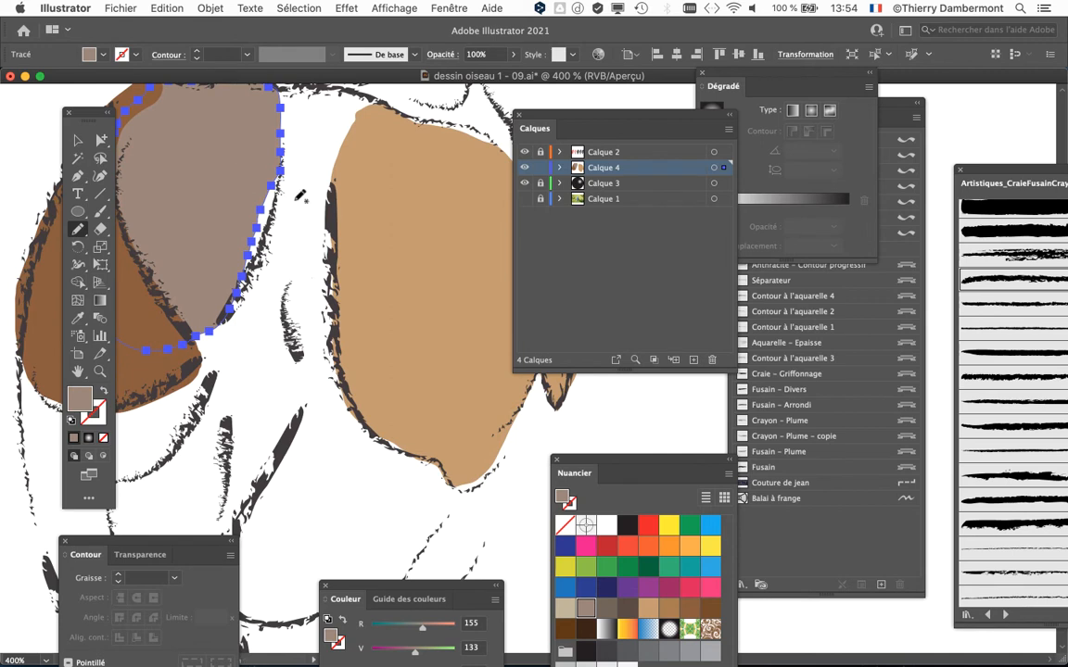
mouse_move(280, 144)
mouse_down()
mouse_move(268, 255)
mouse_move(207, 331)
mouse_up()
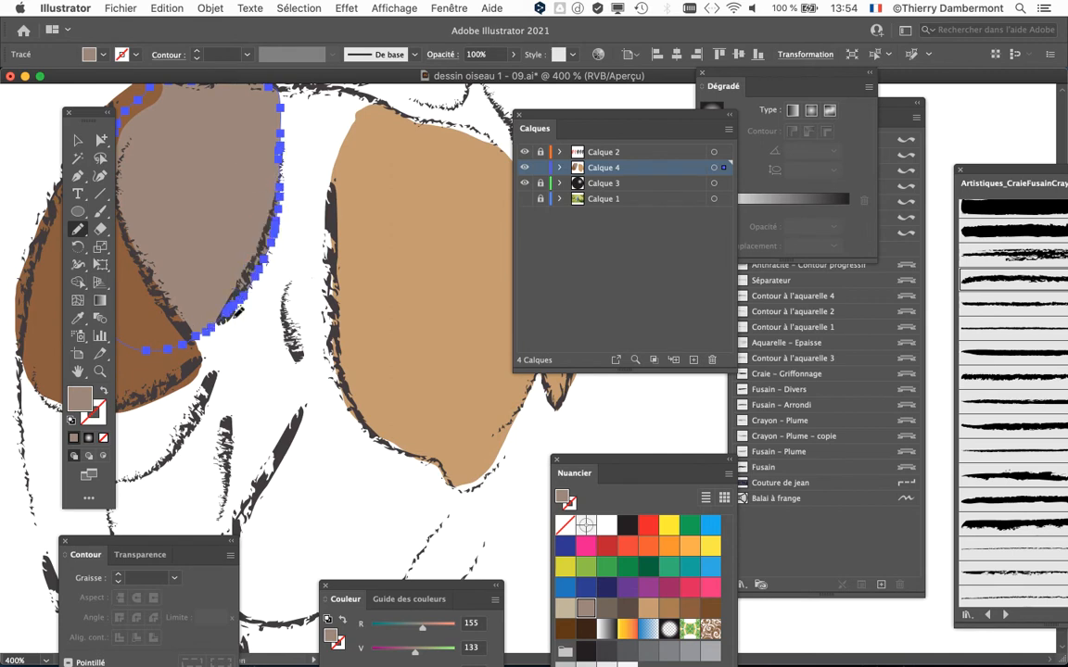
super+click(306, 153)
Step: Trace a closed Pencil shape around the area below the breast, overlapping the breast fill, and fill it with the medium brown swatch (R 139, V 94)
scroll(309, 179, up, 2)
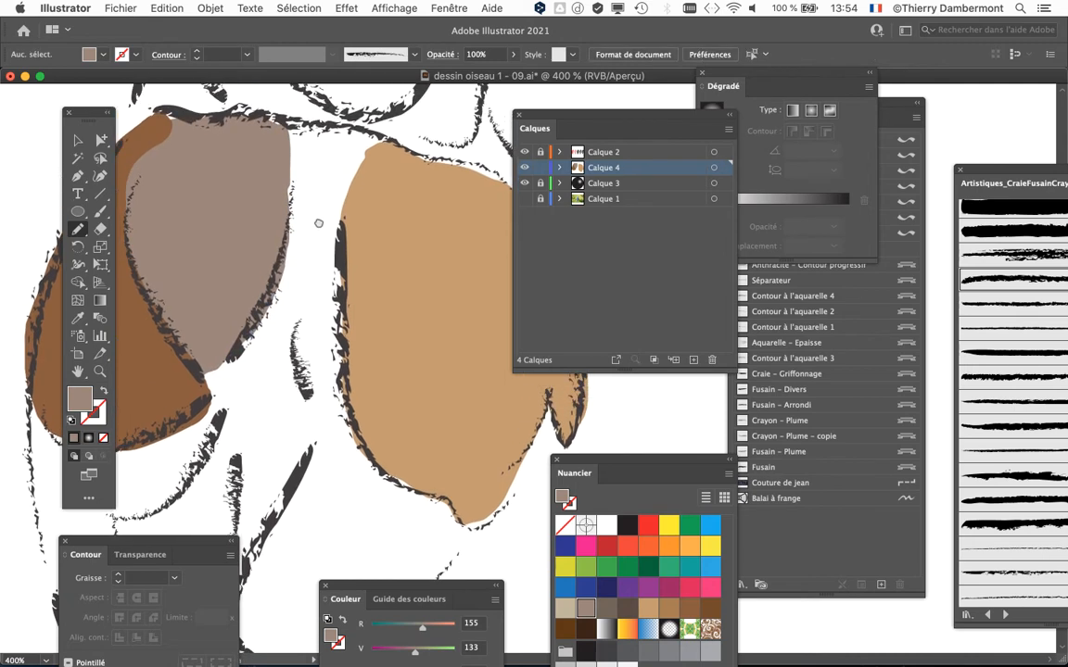
scroll(293, 201, down, 1)
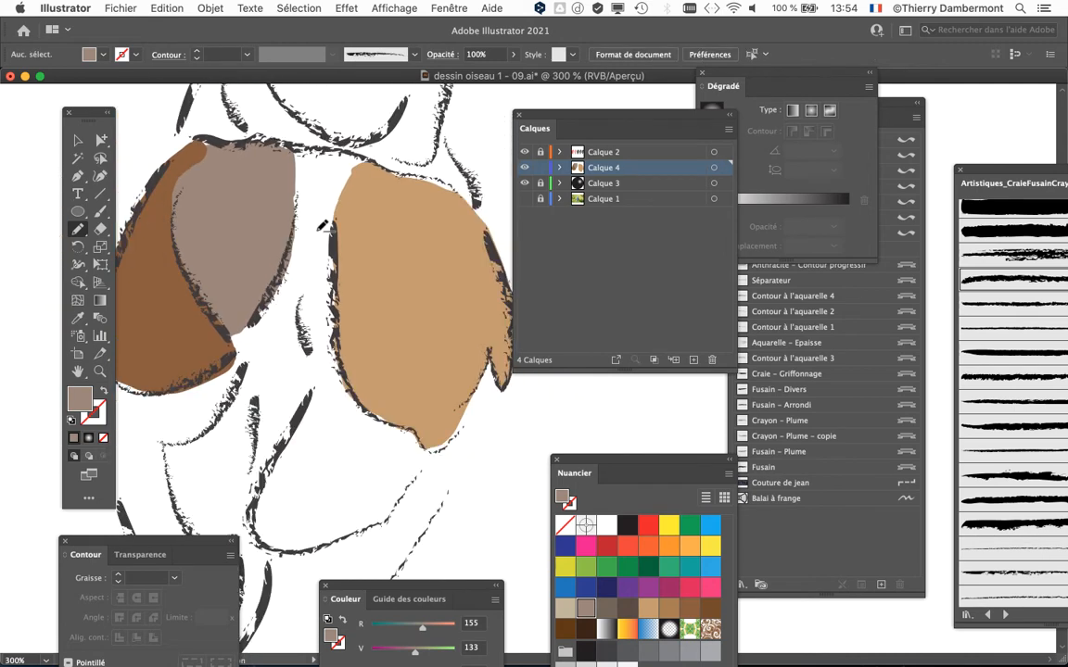
scroll(279, 309, down, 1)
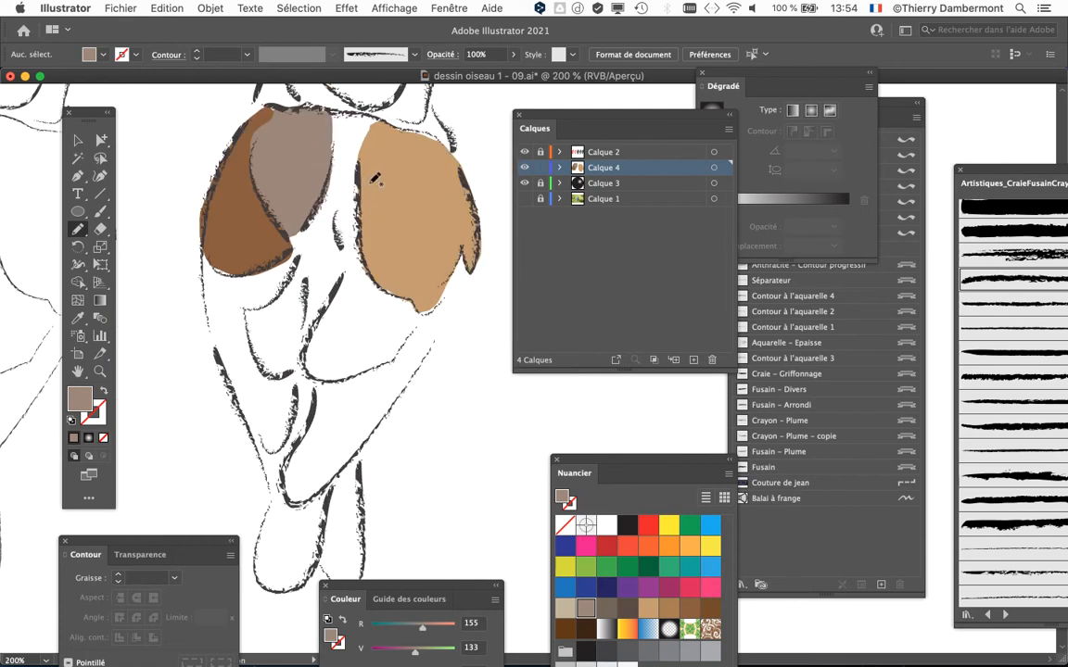
mouse_move(374, 179)
mouse_down()
mouse_move(361, 261)
mouse_move(307, 360)
mouse_move(314, 375)
mouse_move(383, 368)
mouse_move(421, 327)
mouse_move(453, 230)
mouse_move(445, 198)
mouse_move(376, 178)
mouse_up()
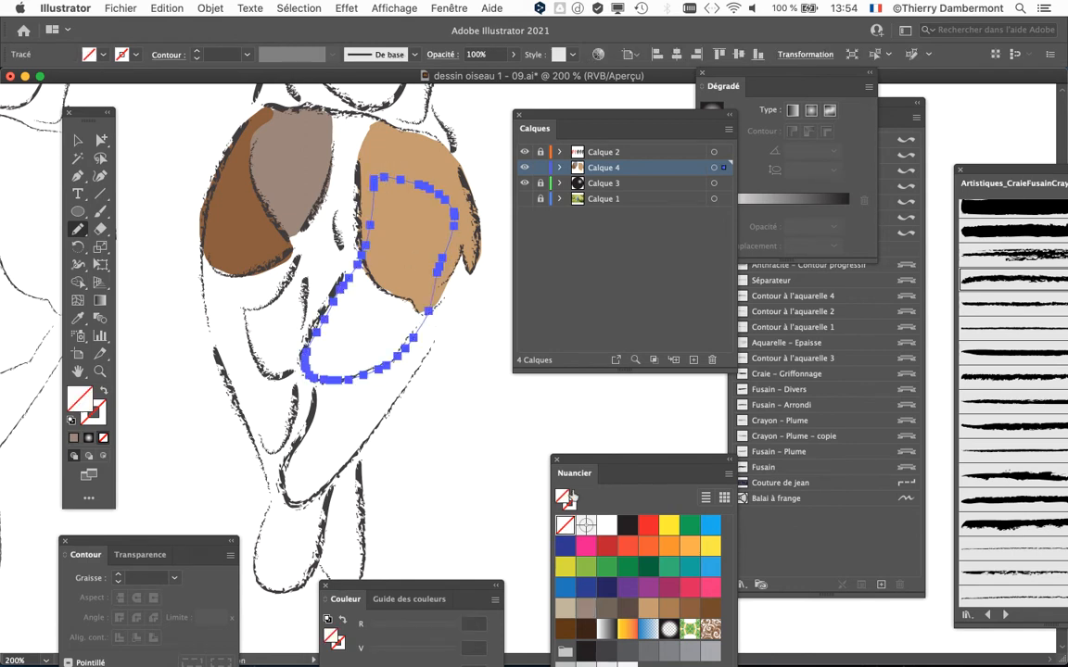
click(689, 607)
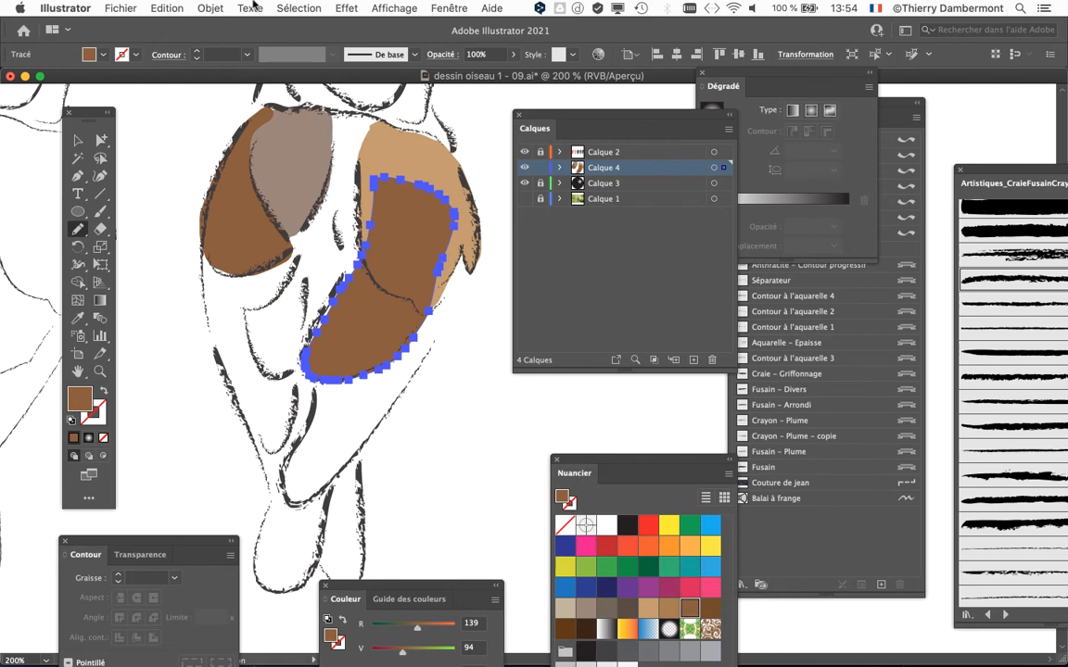
Step: Send the medium brown lower-breast shape to the back, behind the light brown breast, and deselect it
click(219, 7)
mouse_move(329, 41)
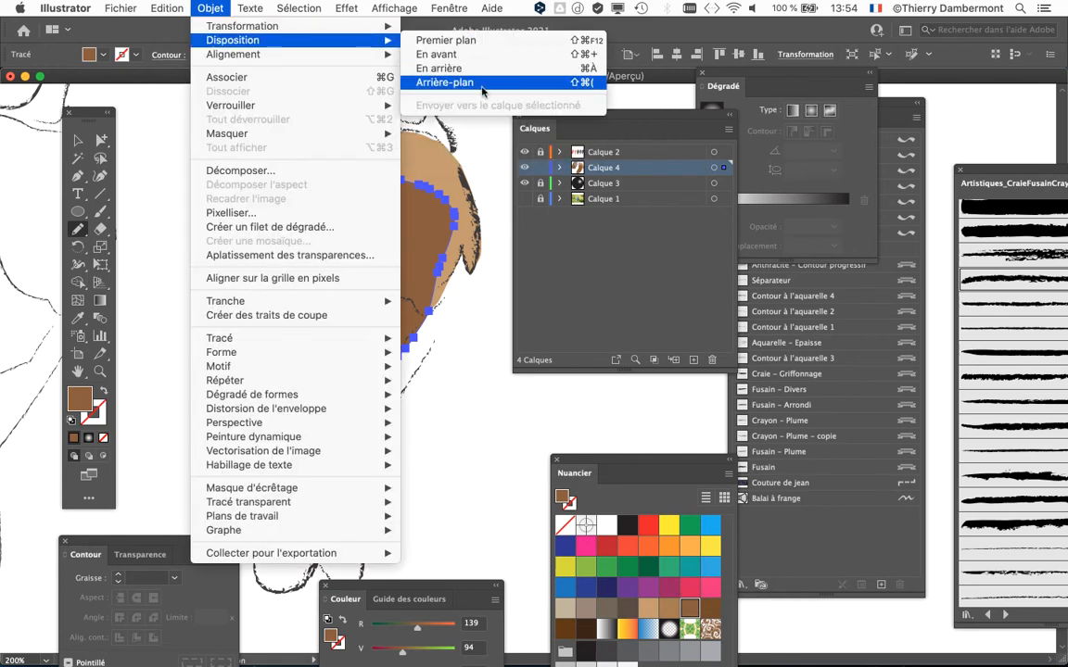
click(445, 83)
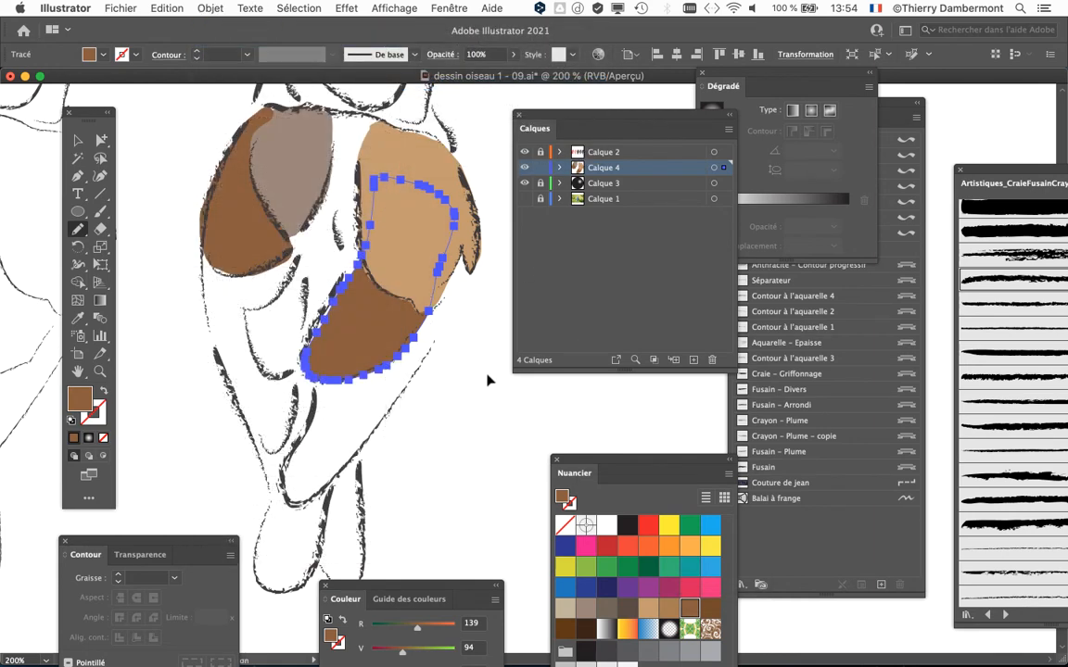
click(460, 377)
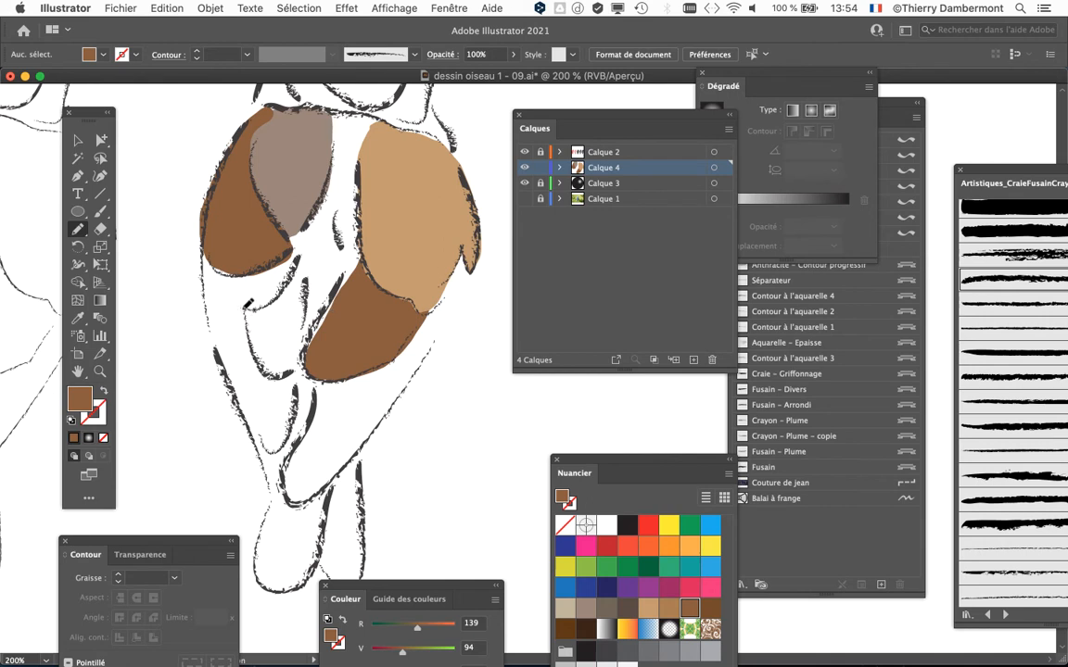
Step: Trace the small feather below the wings with the Pencil tool, fill it with the medium brown swatch (R 139, V 94) and deselect it
mouse_move(248, 310)
mouse_down()
mouse_move(260, 367)
mouse_move(291, 378)
mouse_move(311, 309)
mouse_move(304, 253)
mouse_move(291, 291)
mouse_move(243, 312)
mouse_up()
click(691, 608)
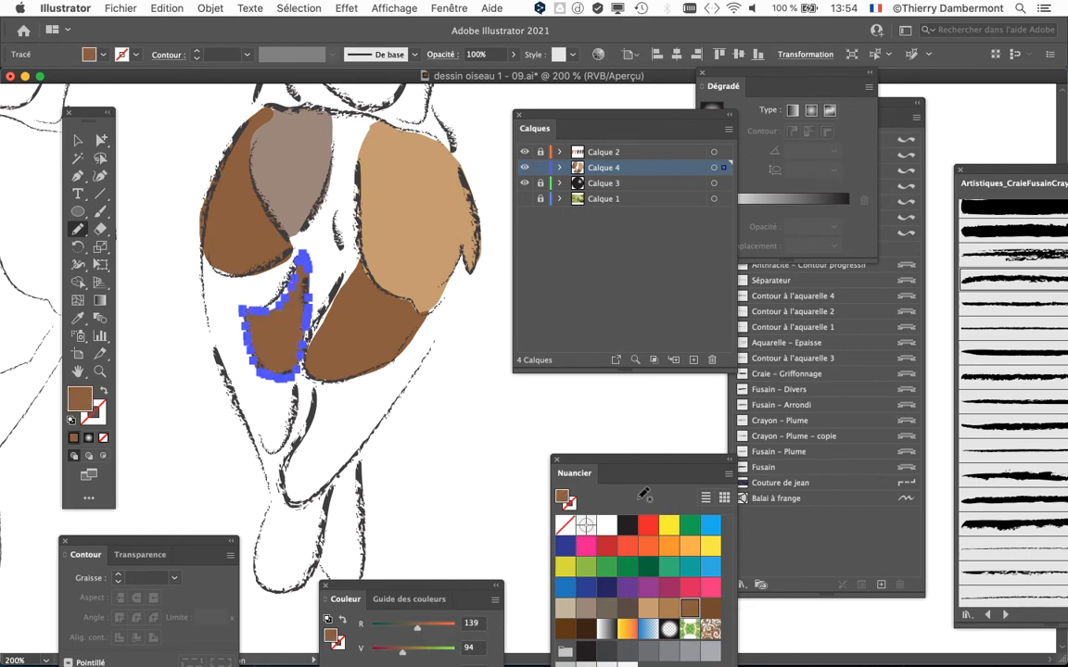
key(super+shift+a)
Step: Trace a long closed Pencil shape from the outer wing down to the feather tip and fill it with the light brown swatch (R 196, V 154)
scroll(329, 181, down, 3)
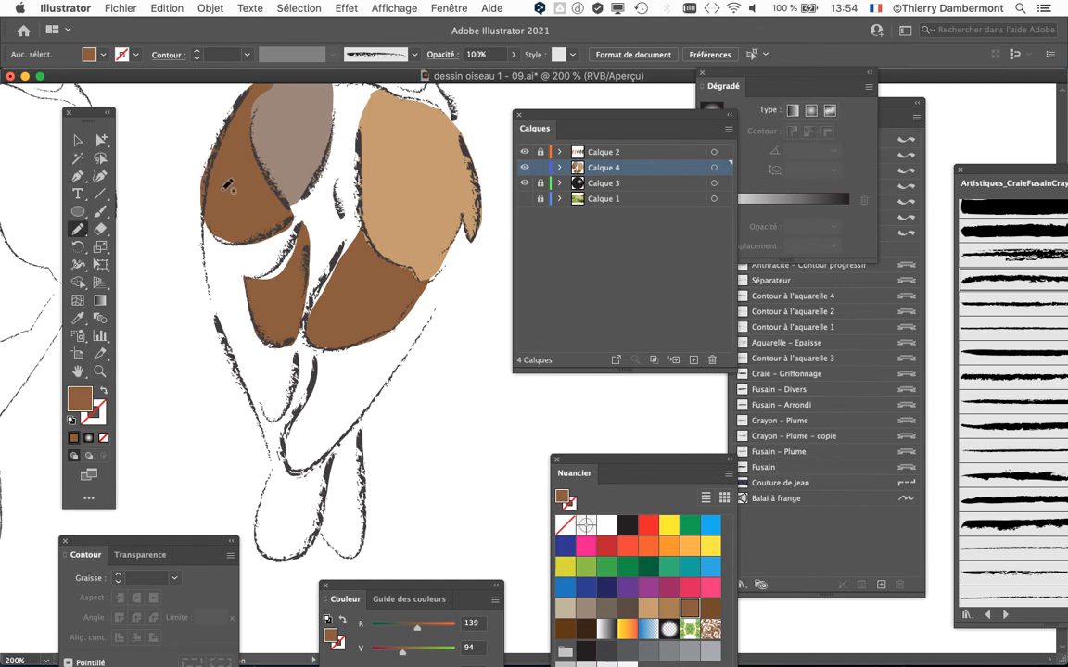
mouse_move(226, 184)
mouse_down()
mouse_move(204, 247)
mouse_move(213, 321)
mouse_move(256, 408)
mouse_move(279, 412)
mouse_move(304, 325)
mouse_move(304, 247)
mouse_move(288, 206)
mouse_move(227, 184)
mouse_up()
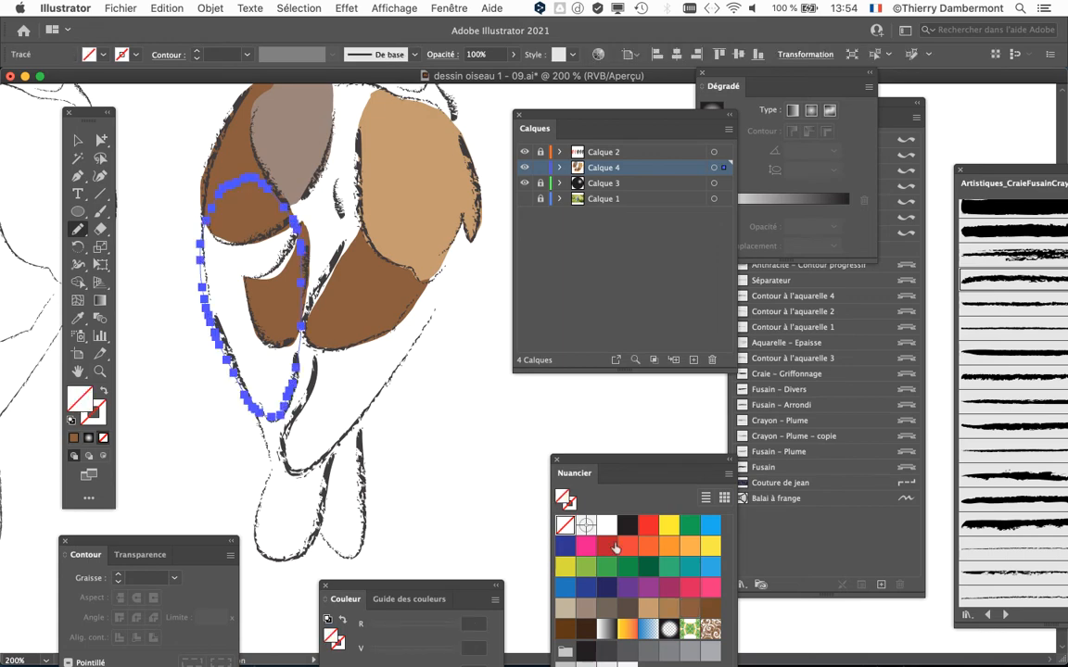
click(652, 608)
key(super+plus)
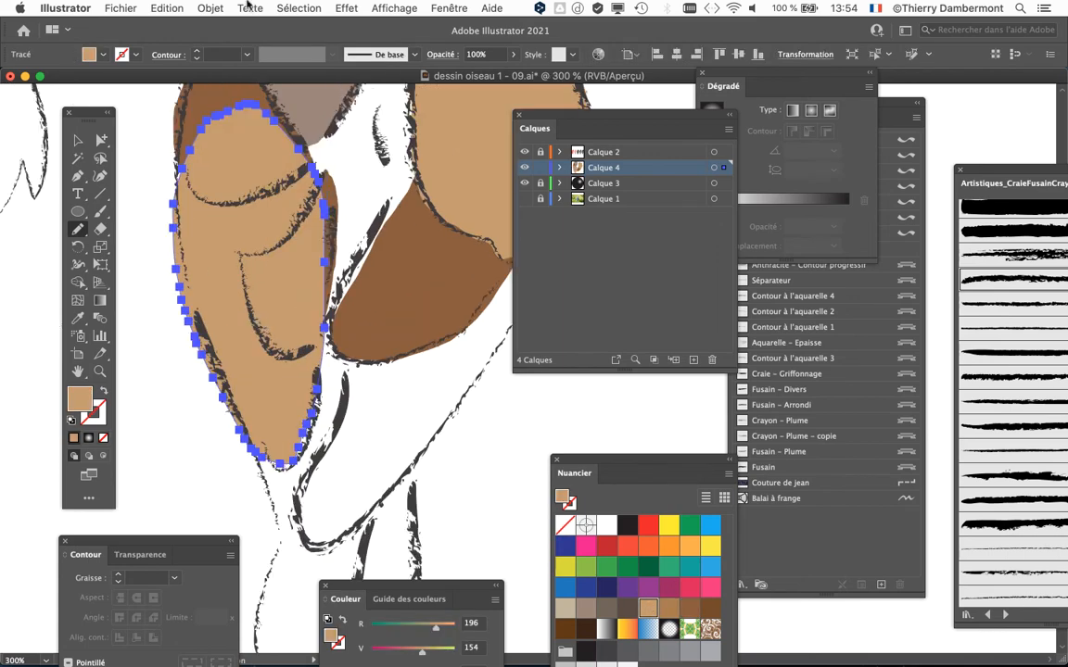
click(211, 7)
mouse_move(232, 40)
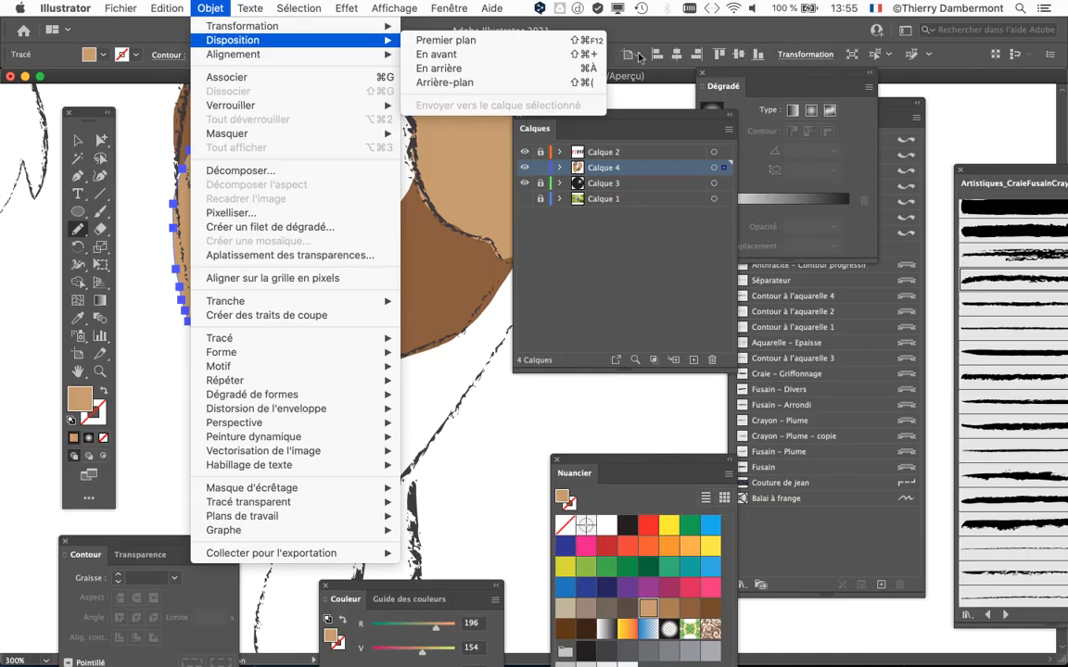
click(651, 33)
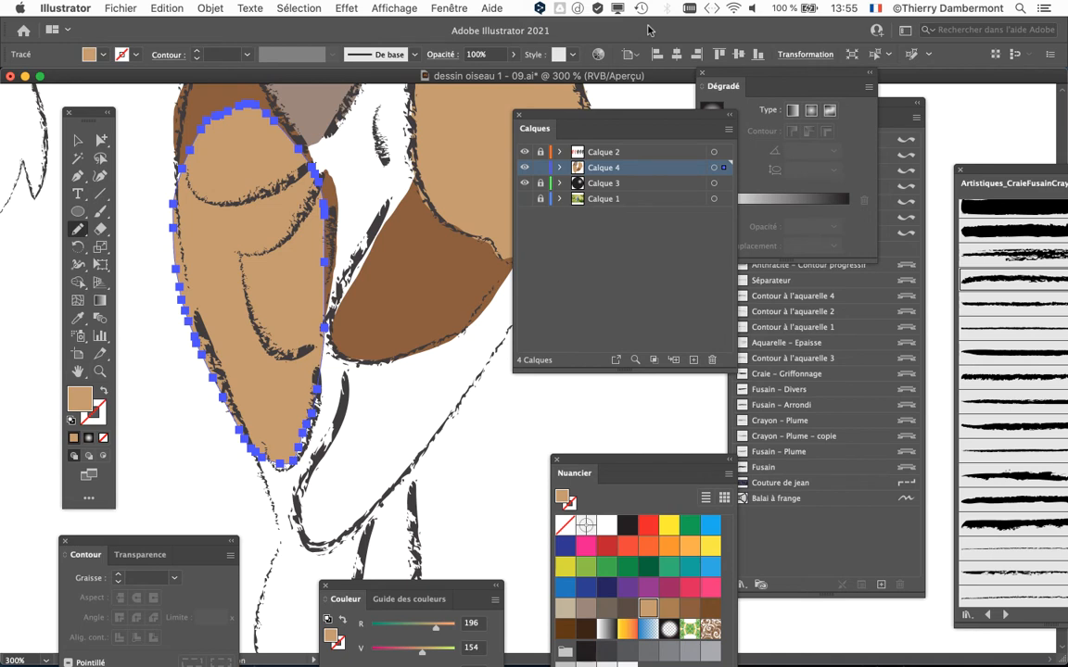
key(super+shift+5)
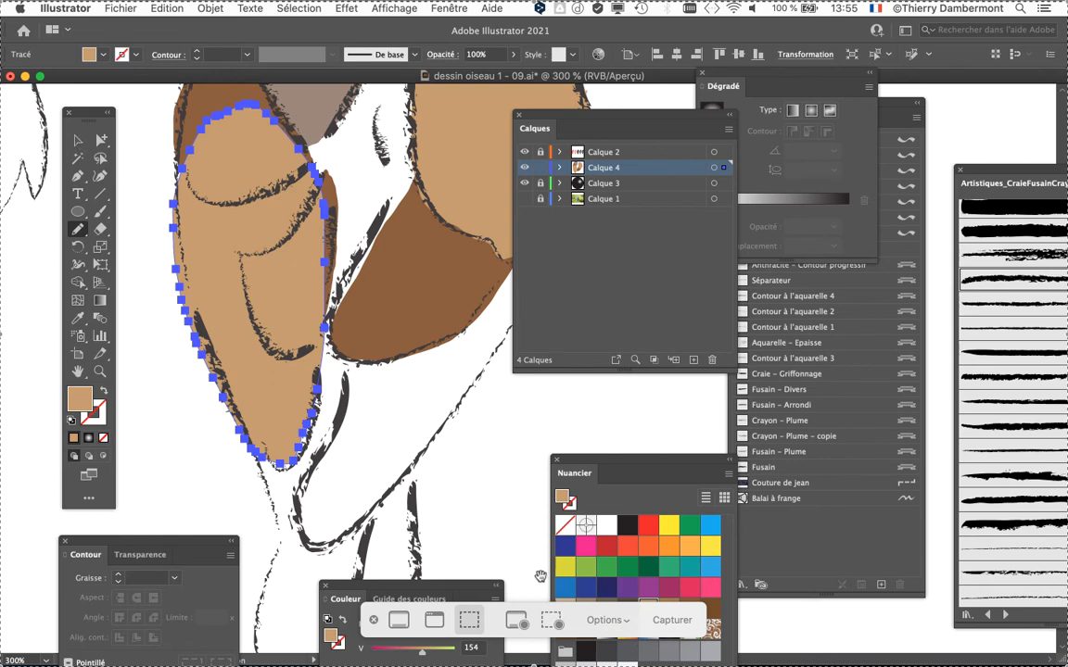
click(375, 621)
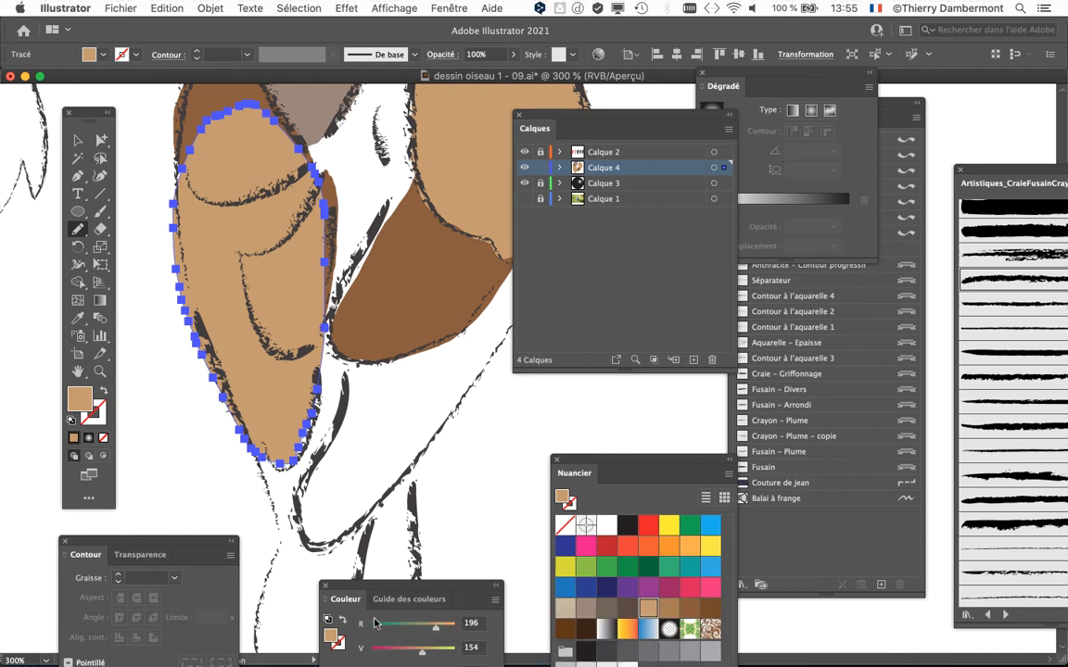
key(super+shift+5)
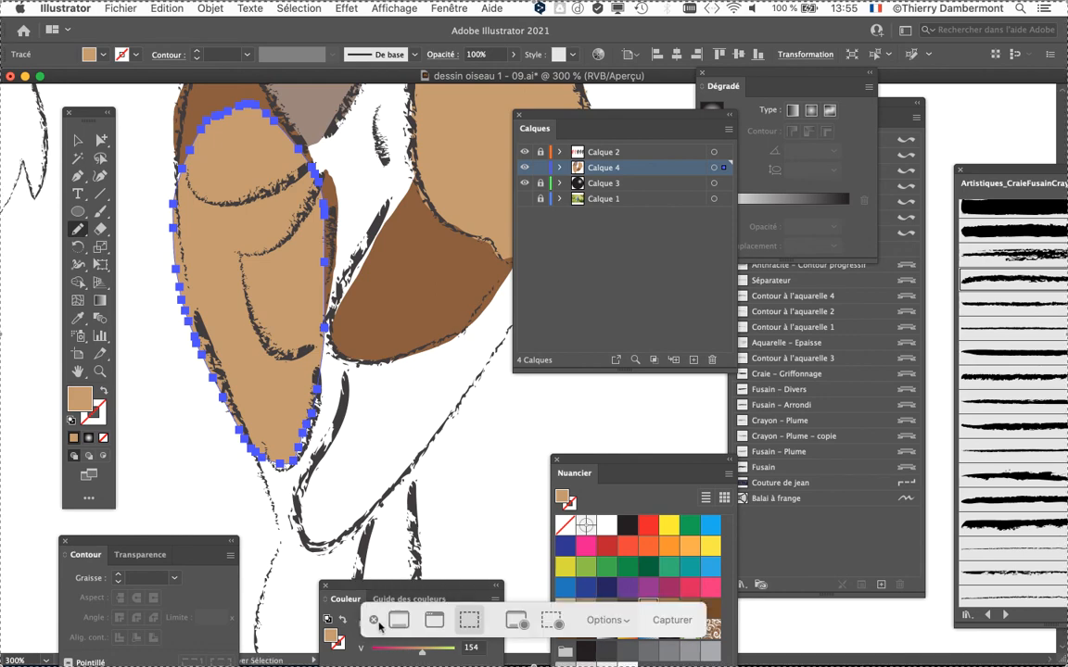
click(375, 621)
click(73, 137)
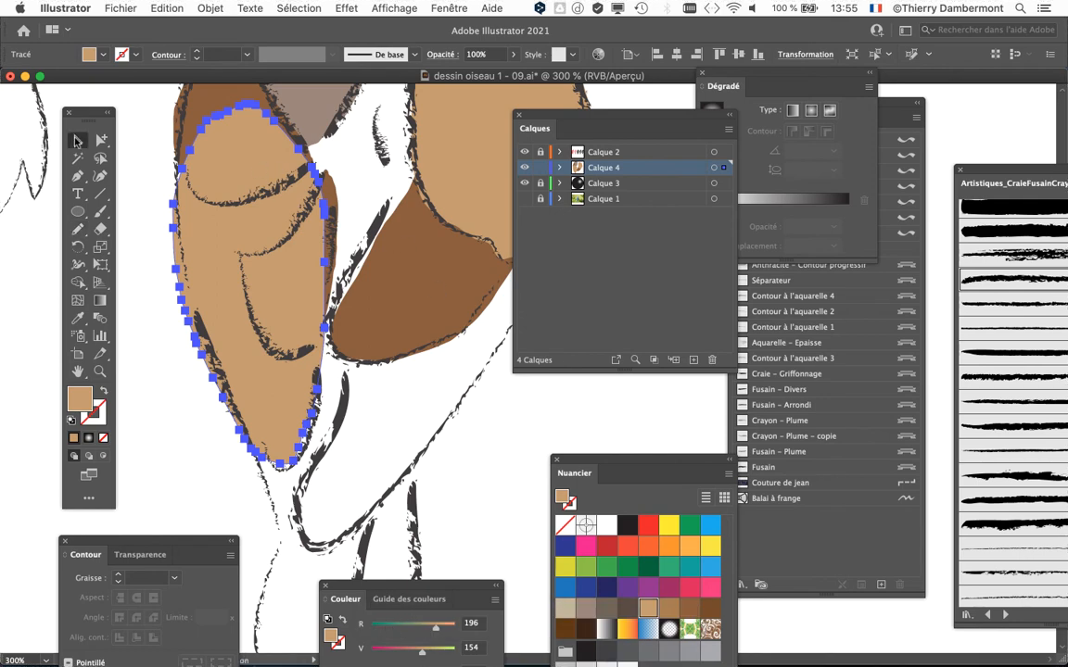
click(209, 7)
mouse_move(241, 40)
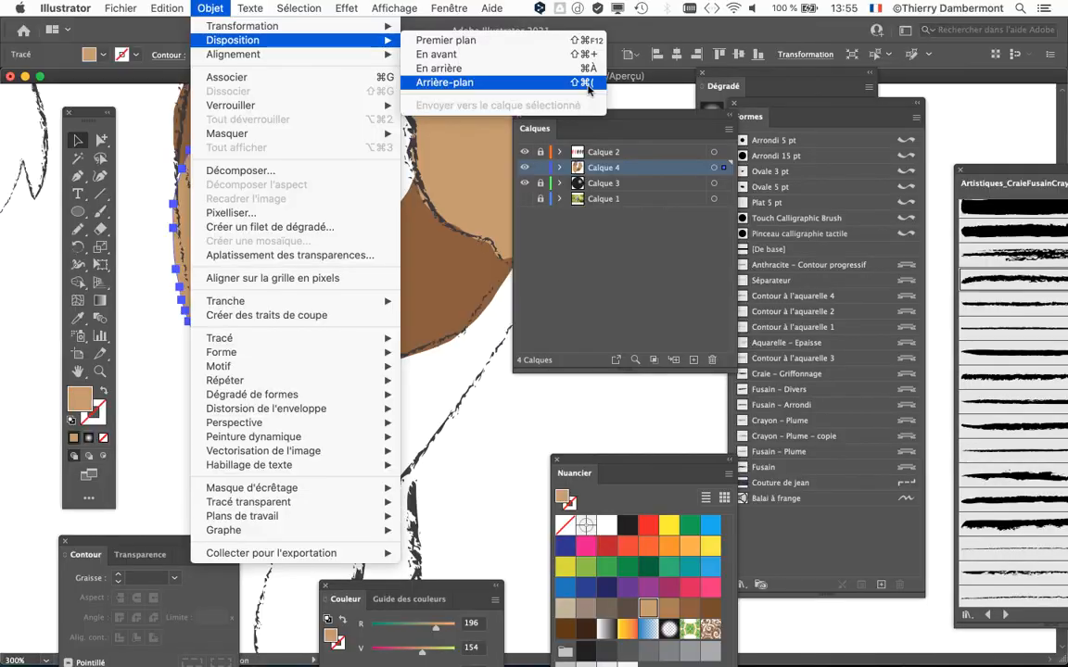
click(169, 77)
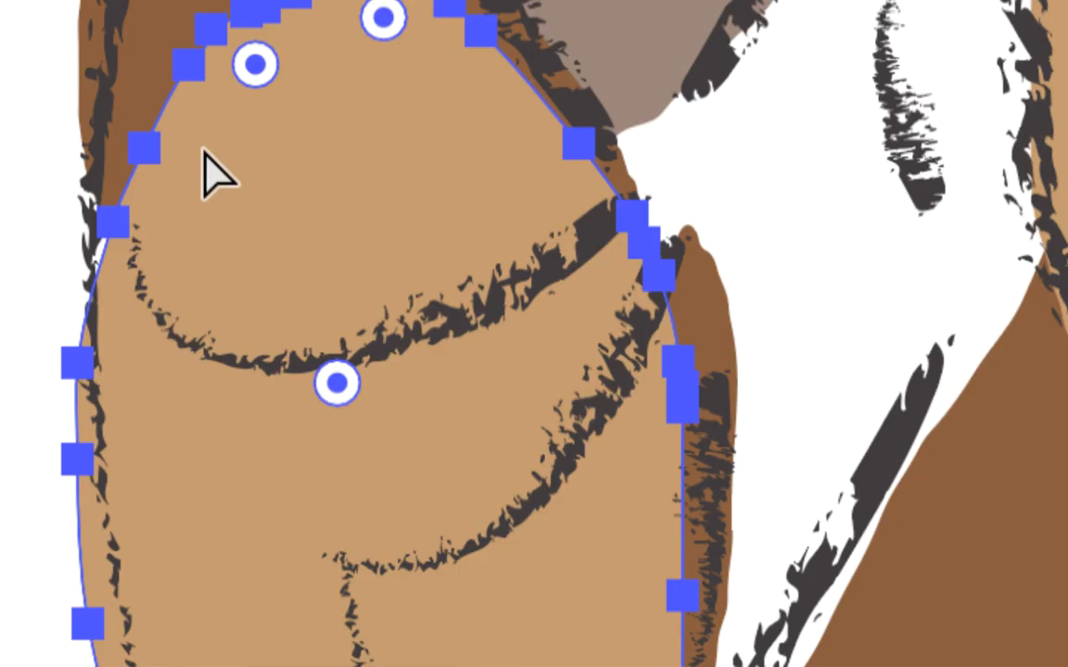
key(v)
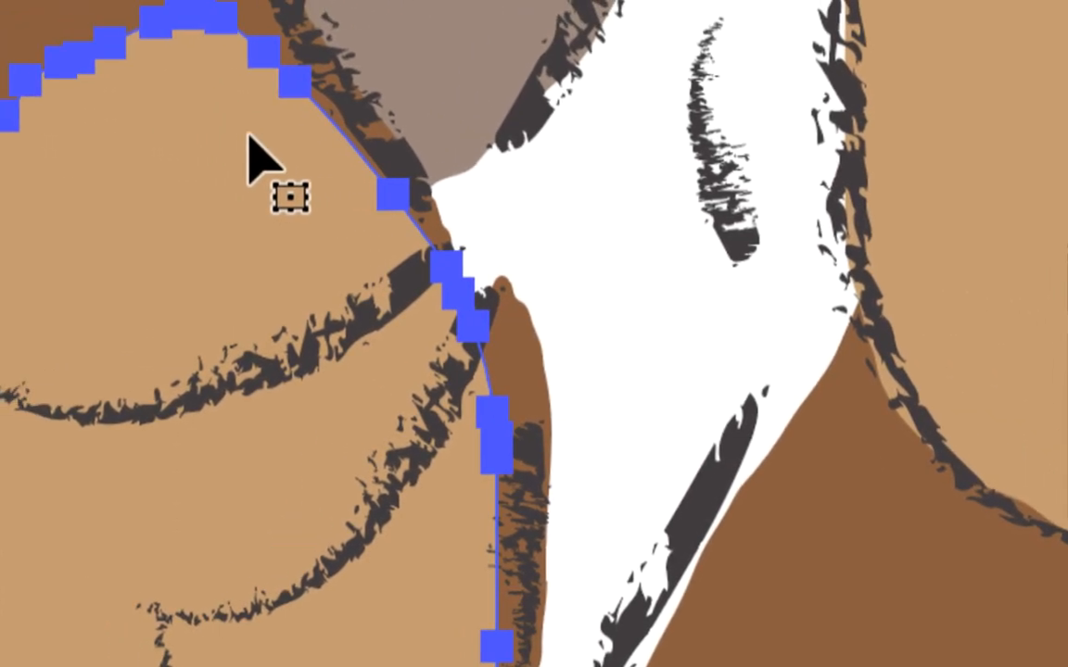
key(a)
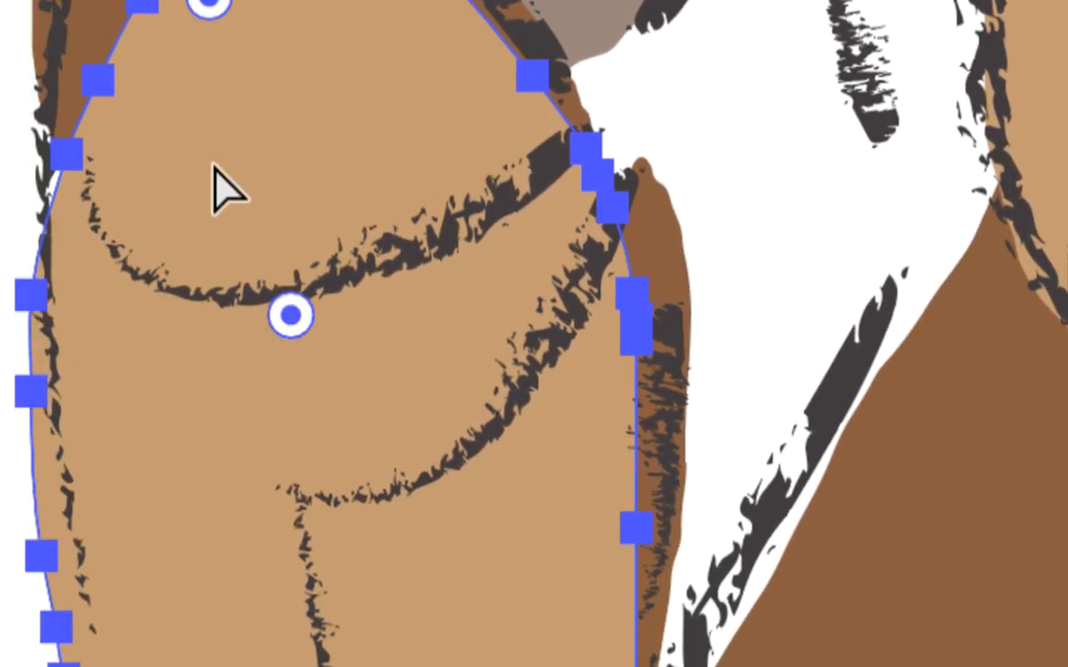
Step: Send the long light brown feather shape to the back, behind the medium brown wing and small feather fills, and deselect it
click(208, 8)
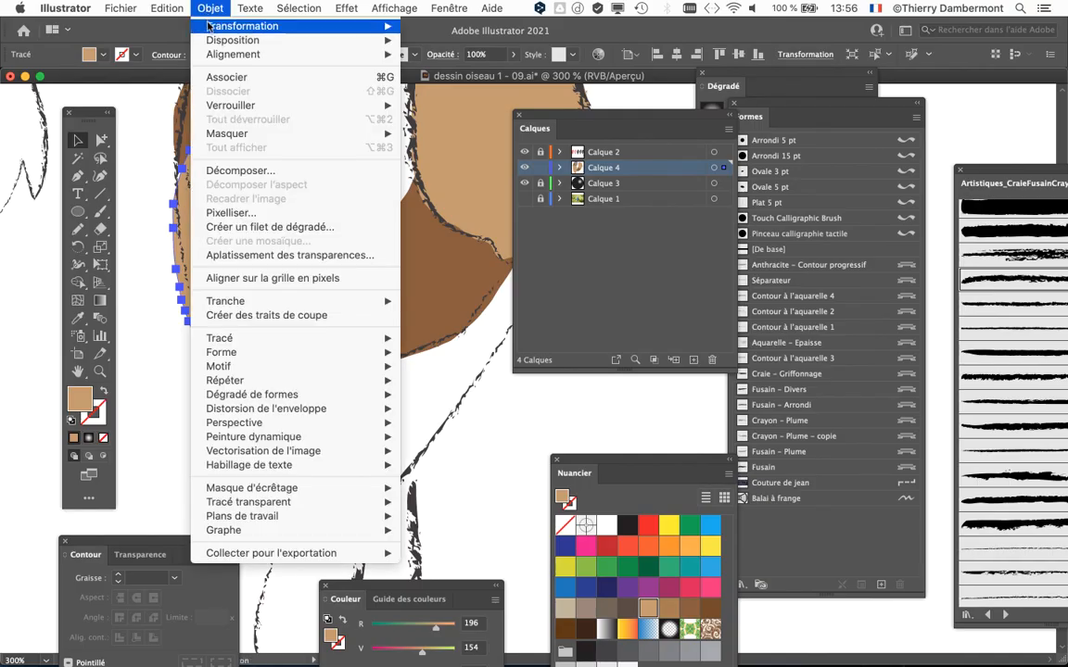
mouse_move(233, 40)
click(436, 85)
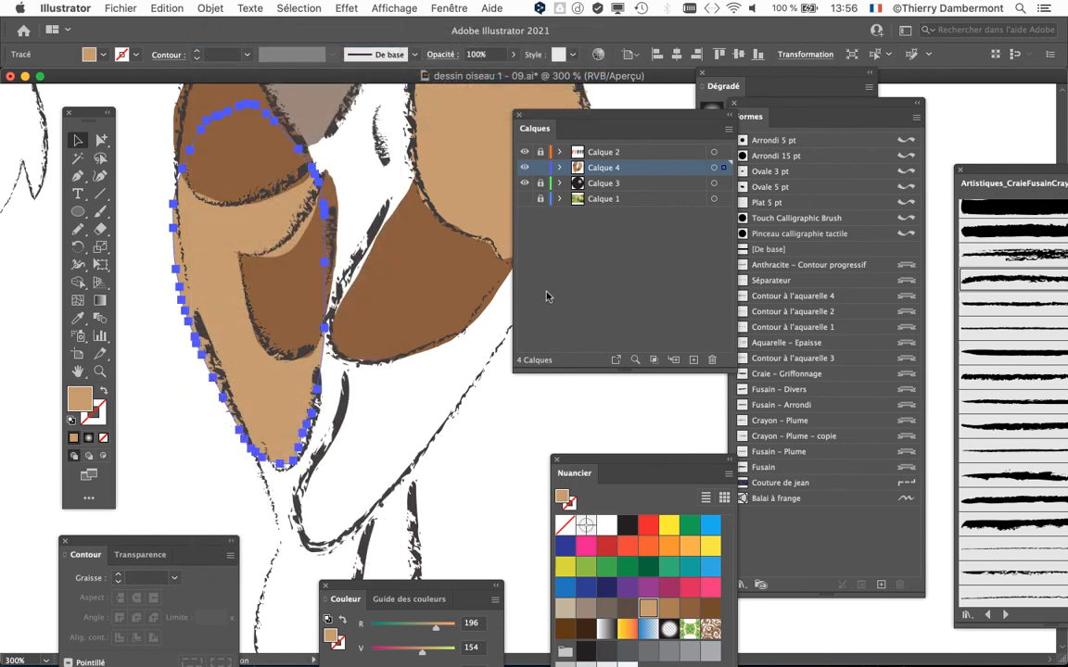
click(128, 185)
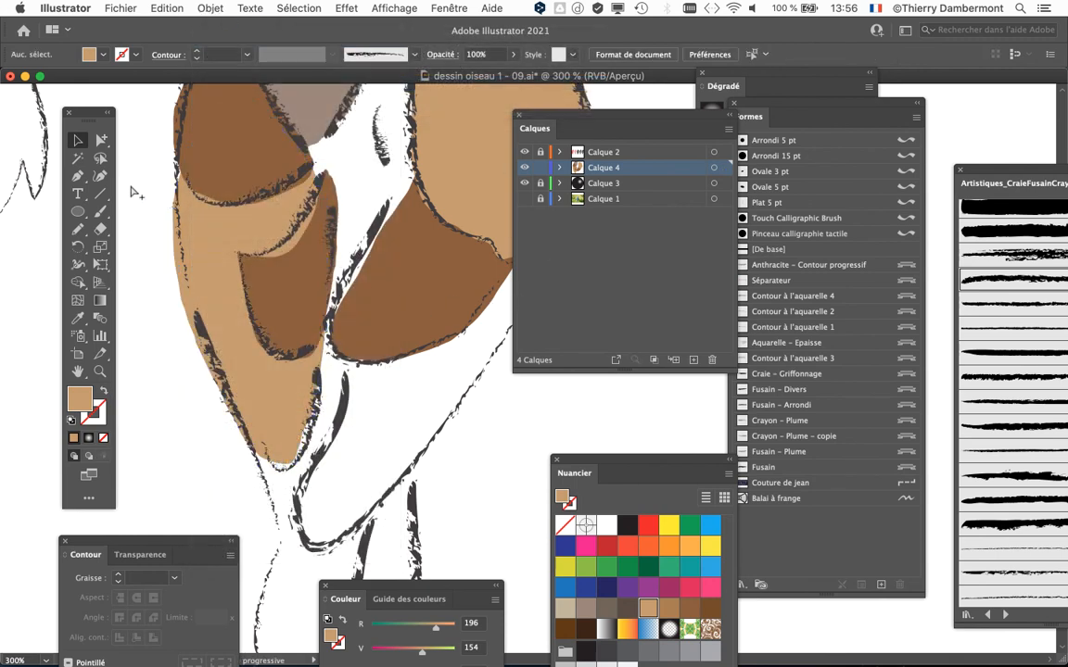
Step: Move the floating toolbox slightly farther away from the bird drawing to free space around the lower feathers
scroll(285, 297, down, 1)
drag(262, 309, 184, 231)
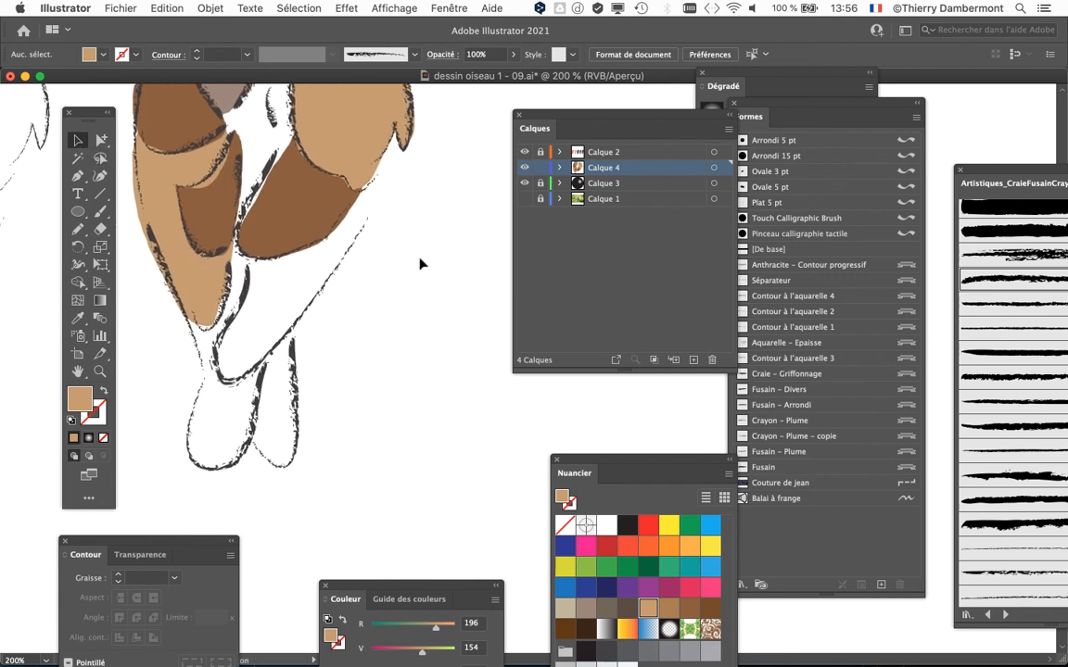
drag(84, 113, 67, 103)
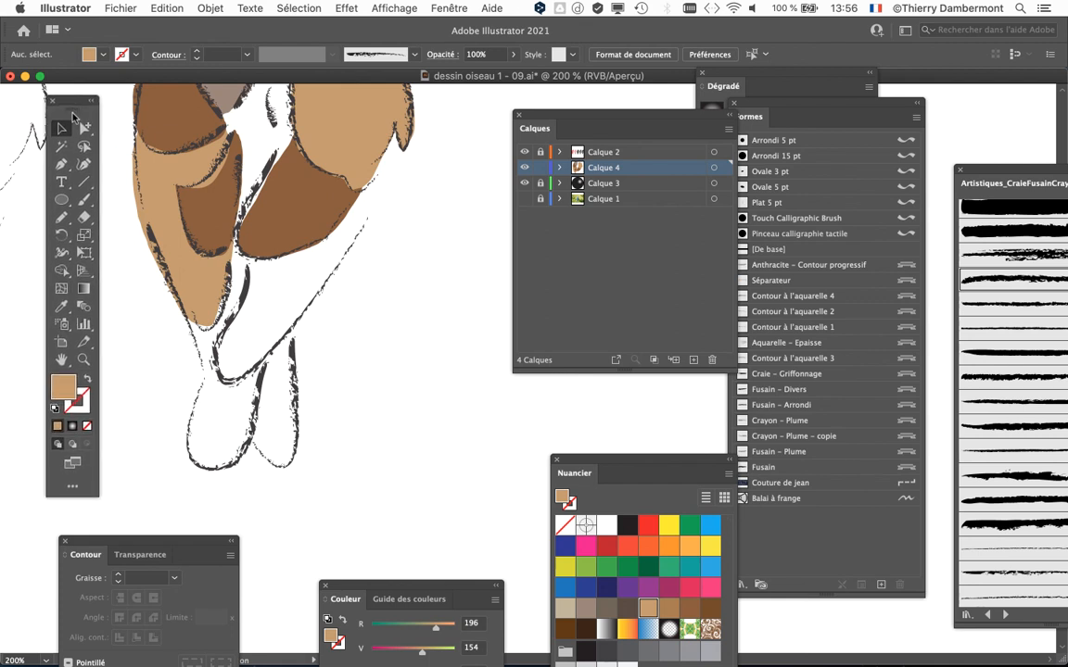